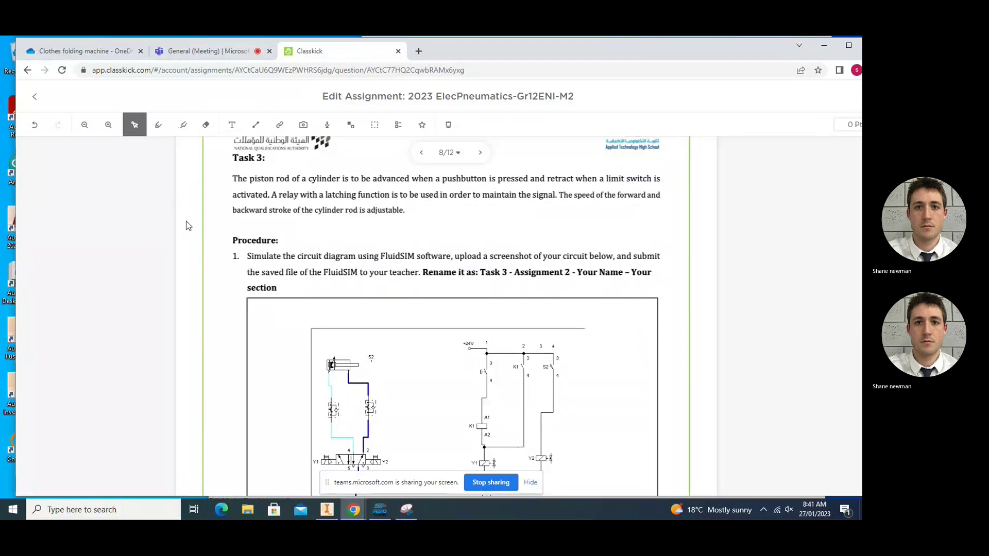
Scroll the Classkick assignment down until the Task 3 FluidSIM reference circuit is fully visible
scroll(428, 206, down, 2)
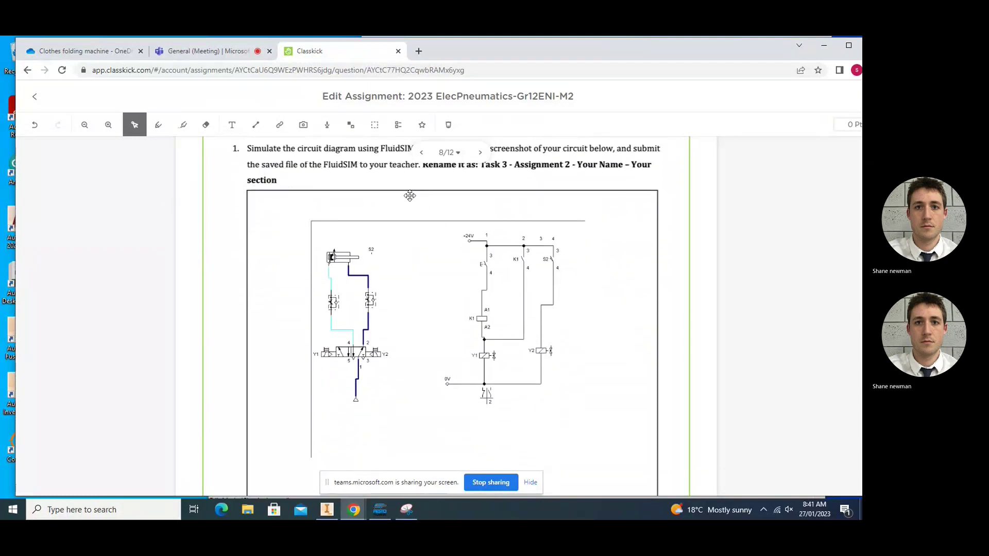
click(412, 232)
scroll(412, 232, down, 1)
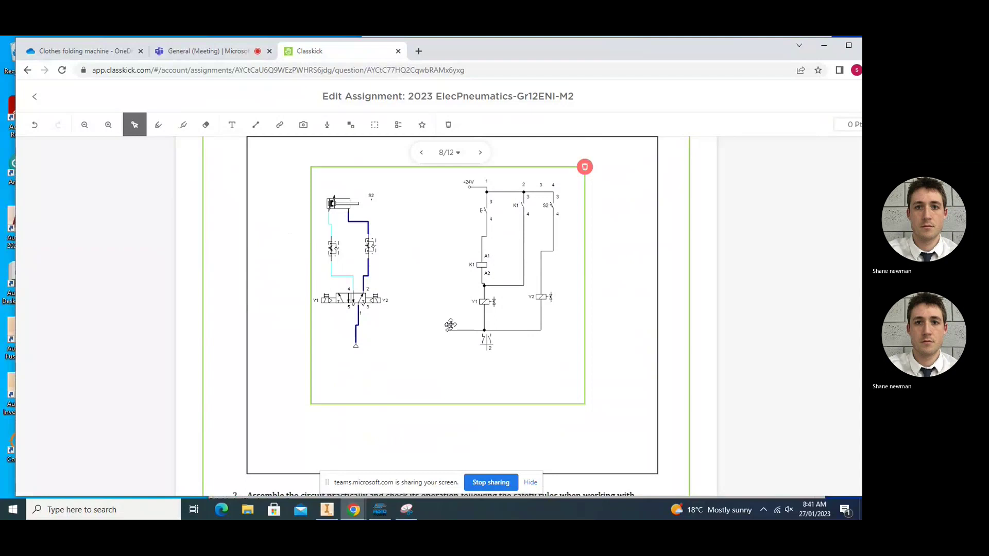
click(380, 510)
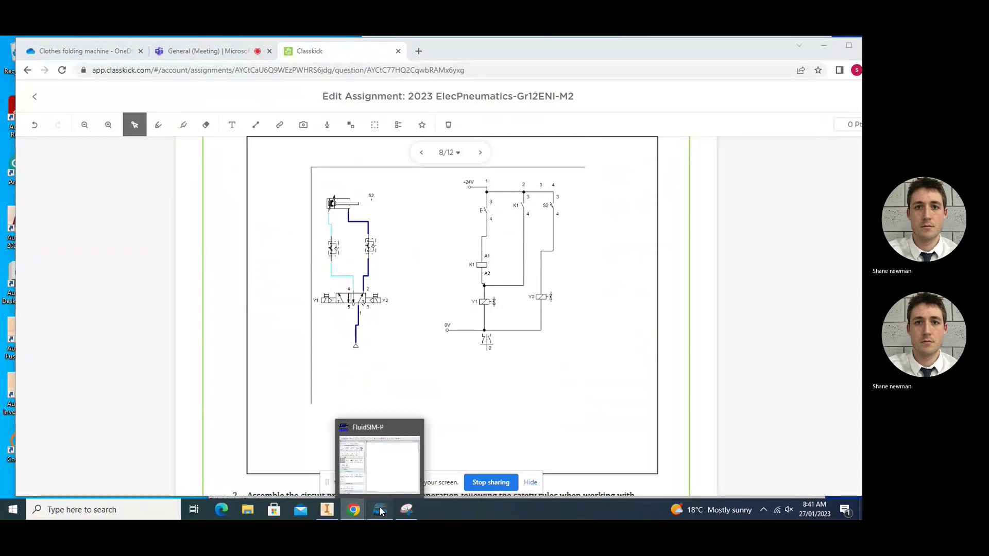
click(380, 510)
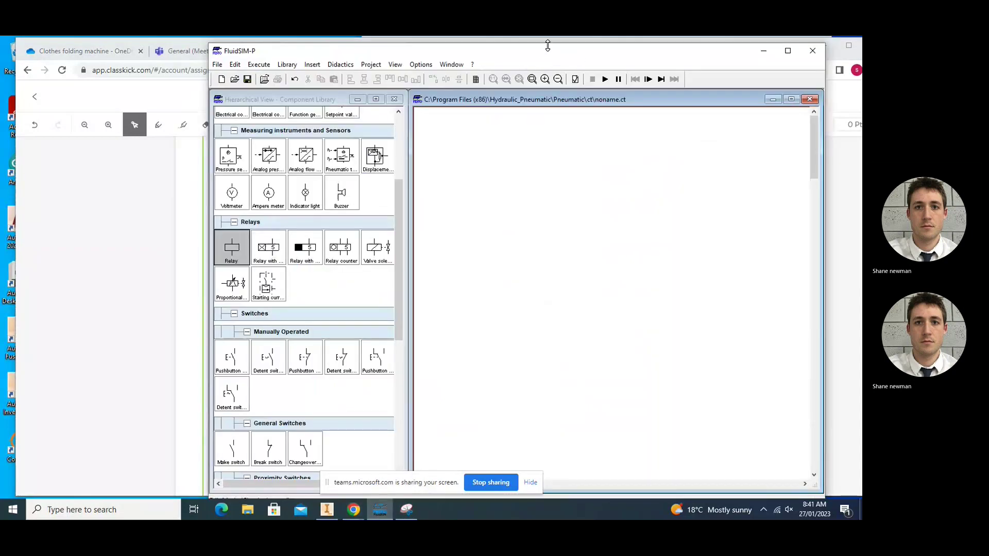
drag(547, 46, 585, 40)
scroll(357, 168, up, 3)
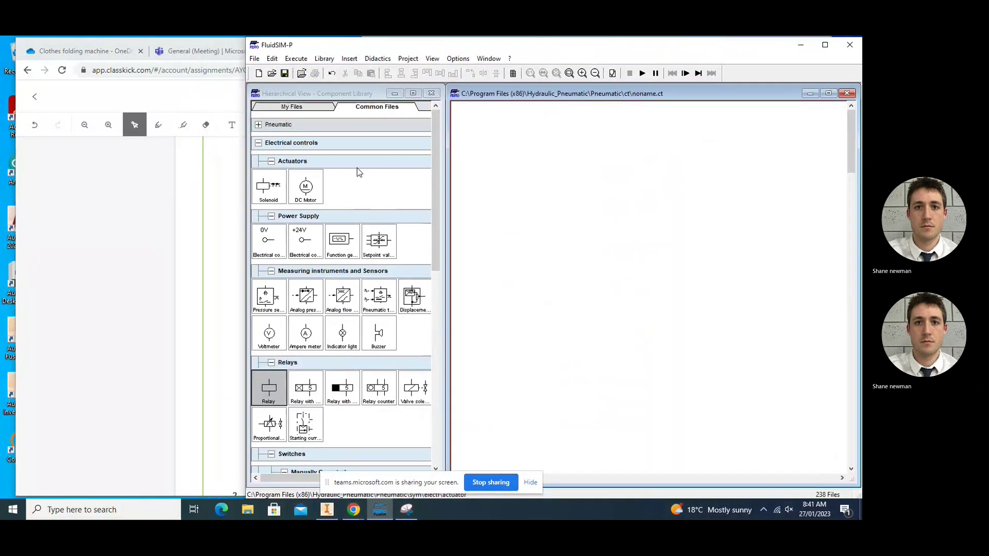
click(87, 249)
click(350, 304)
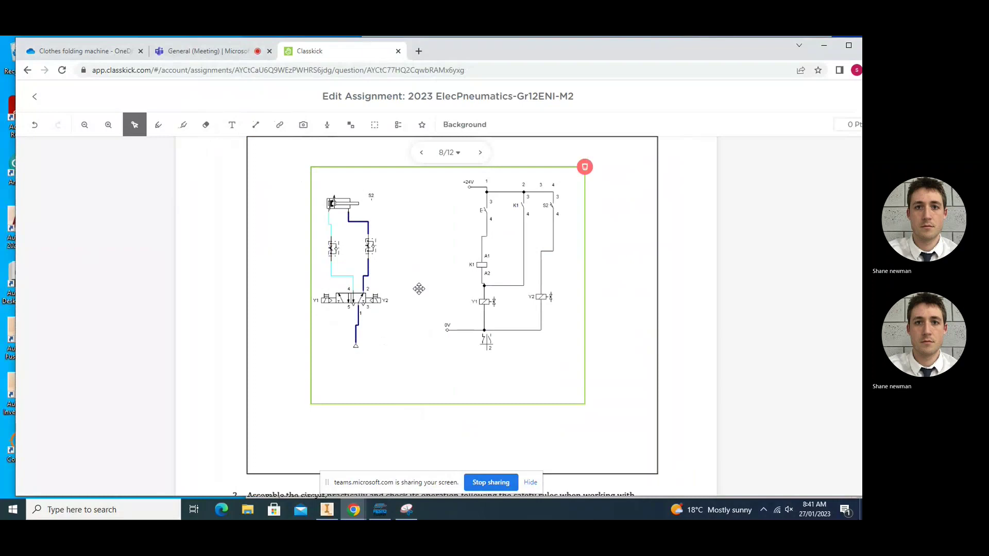
click(353, 431)
click(380, 510)
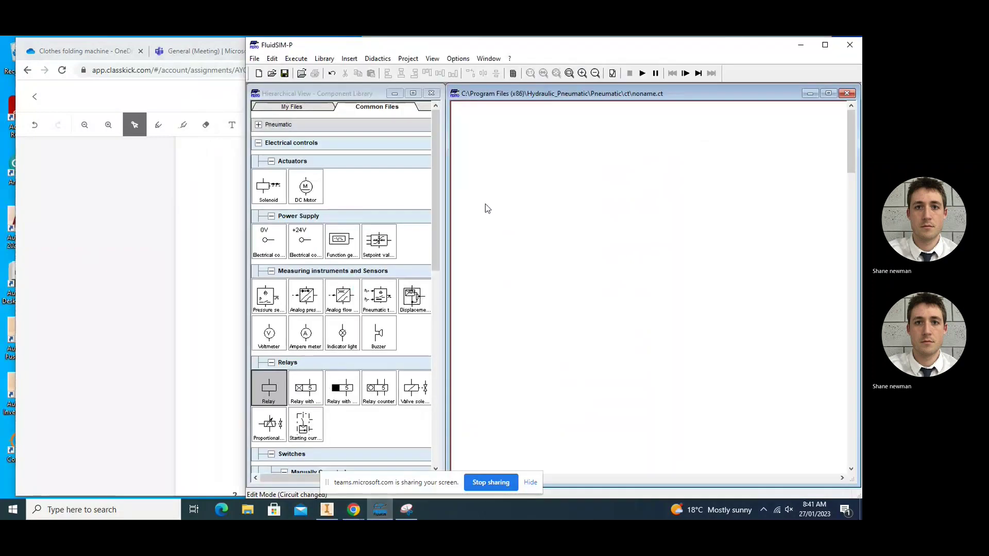
click(227, 165)
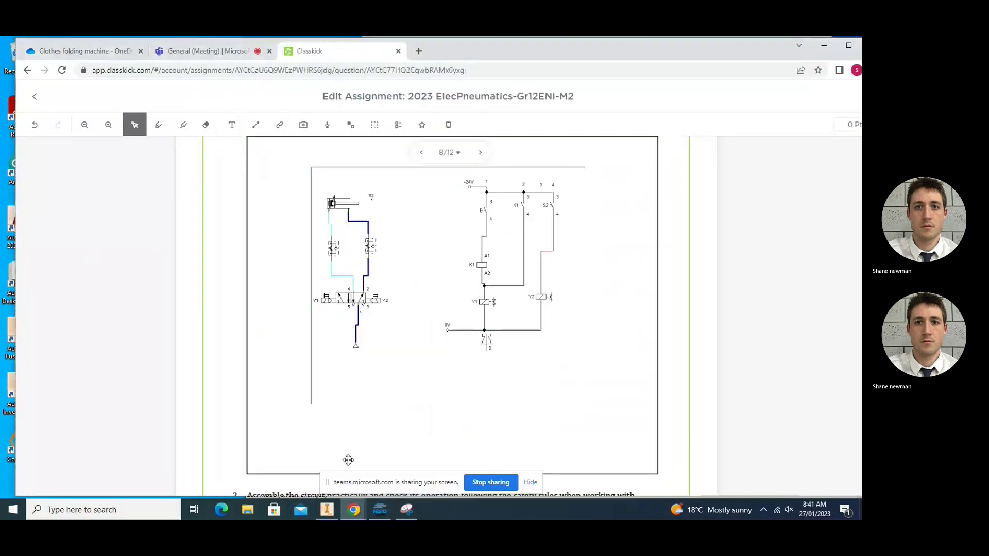
From the Pneumatic library, place an air supply, double-acting cylinder, 5/2-way solenoid valve and one-way flow valve
click(382, 513)
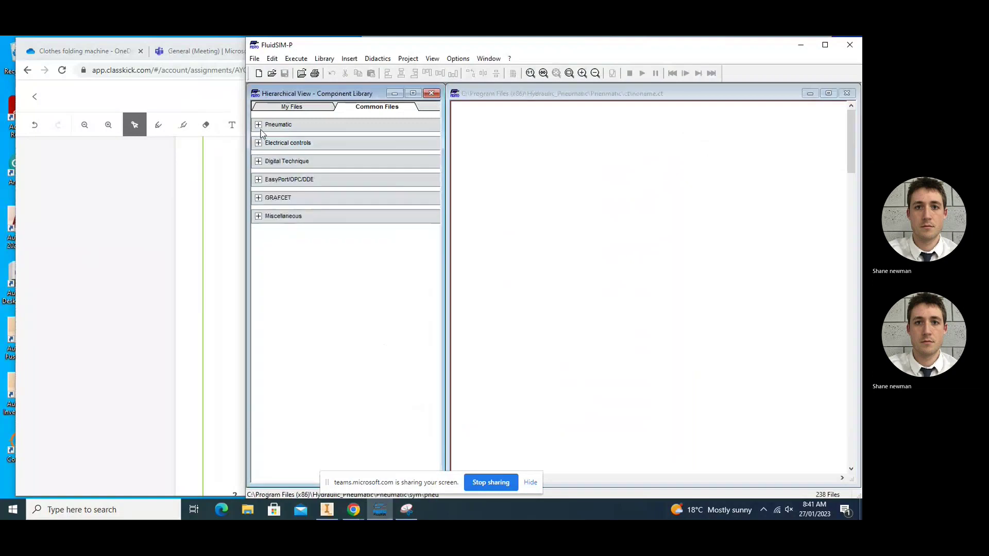
click(258, 124)
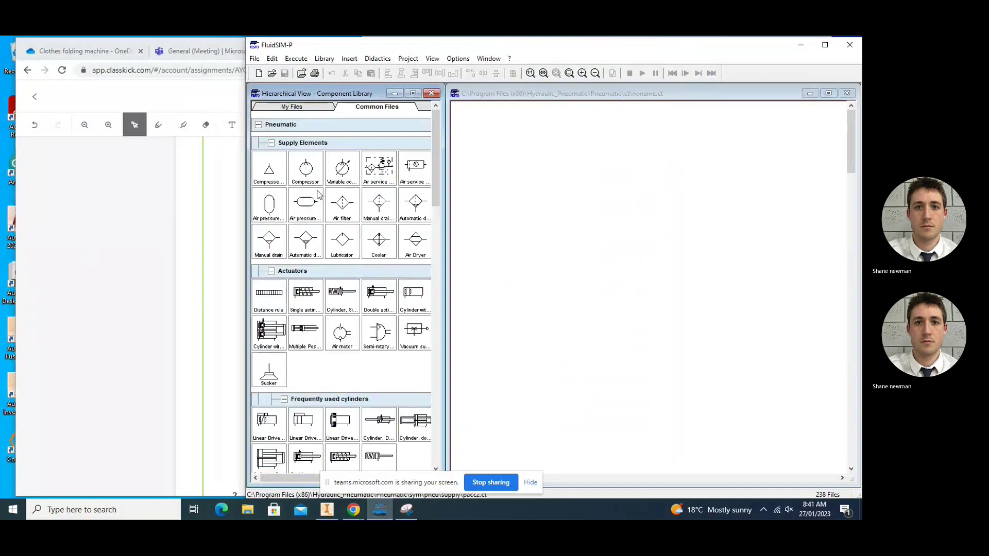
drag(273, 171, 526, 353)
scroll(340, 258, down, 3)
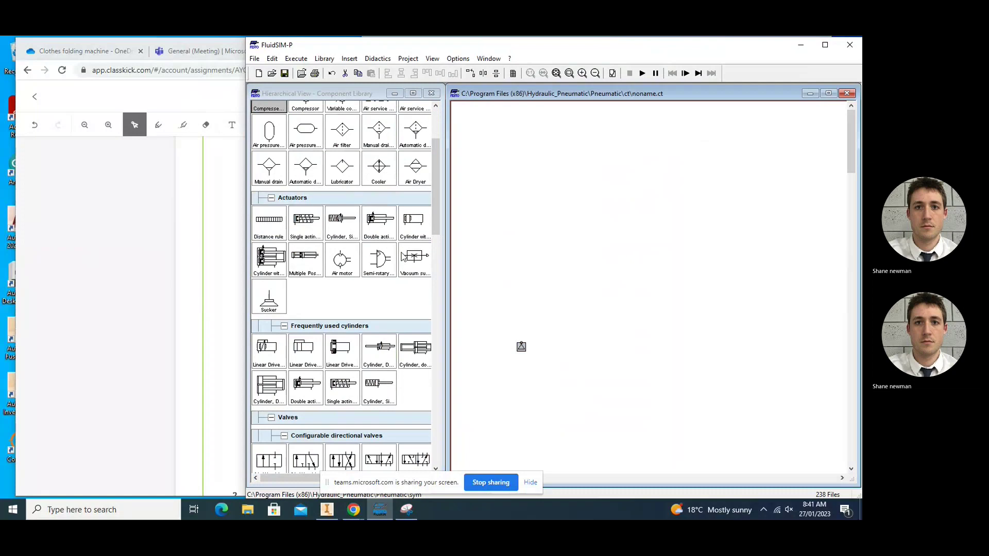
drag(379, 185, 501, 144)
scroll(378, 269, down, 10)
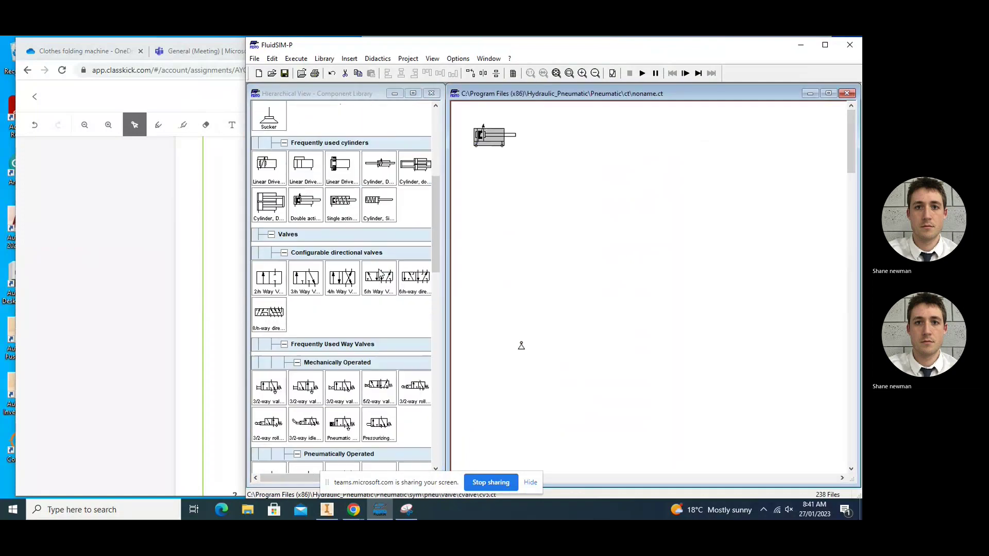
scroll(381, 257, down, 2)
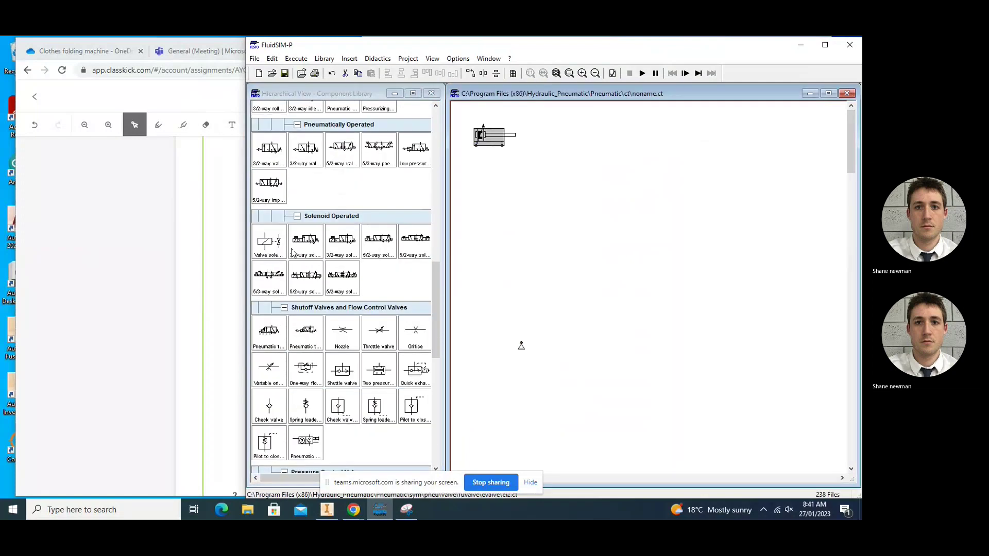
drag(415, 243, 509, 295)
drag(305, 372, 525, 187)
Turn both one-way flow valves upright and pipe them between the cylinder and valve port 4
drag(597, 165, 466, 233)
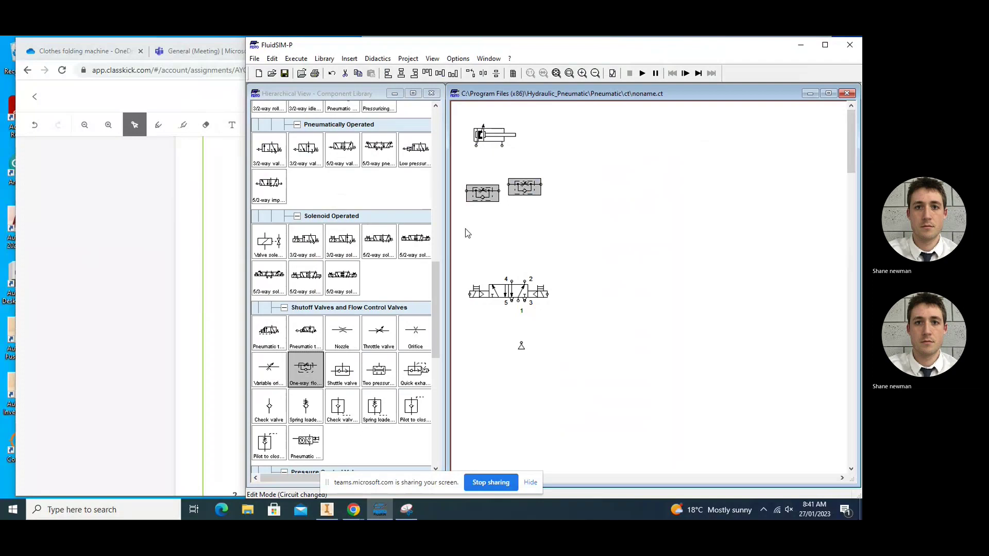
click(485, 73)
drag(474, 198, 476, 146)
drag(520, 186, 502, 146)
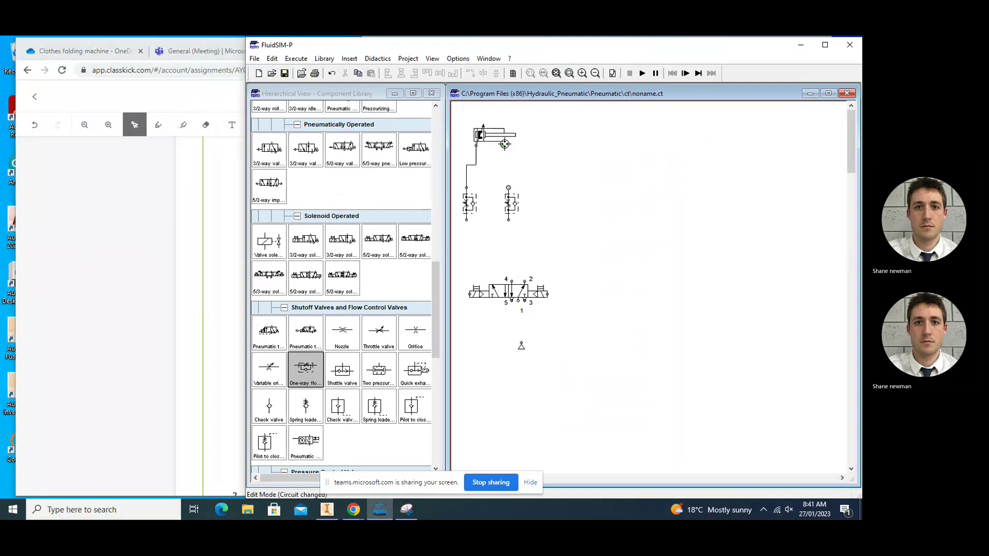
drag(466, 220, 511, 281)
click(508, 219)
drag(509, 221, 512, 226)
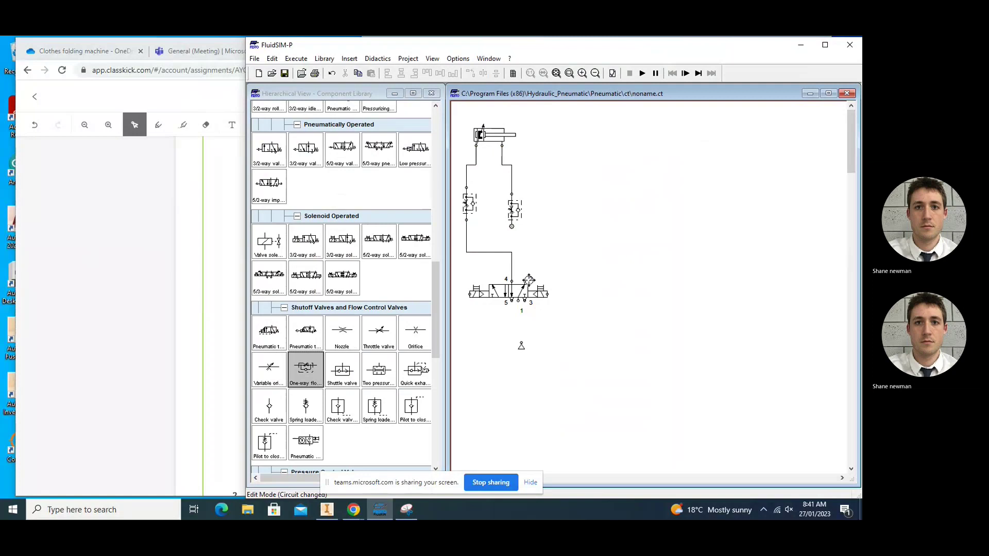
Name the valve's left solenoid Y1 and right solenoid Y2, and pipe port 1 to the air supply
double_click(471, 294)
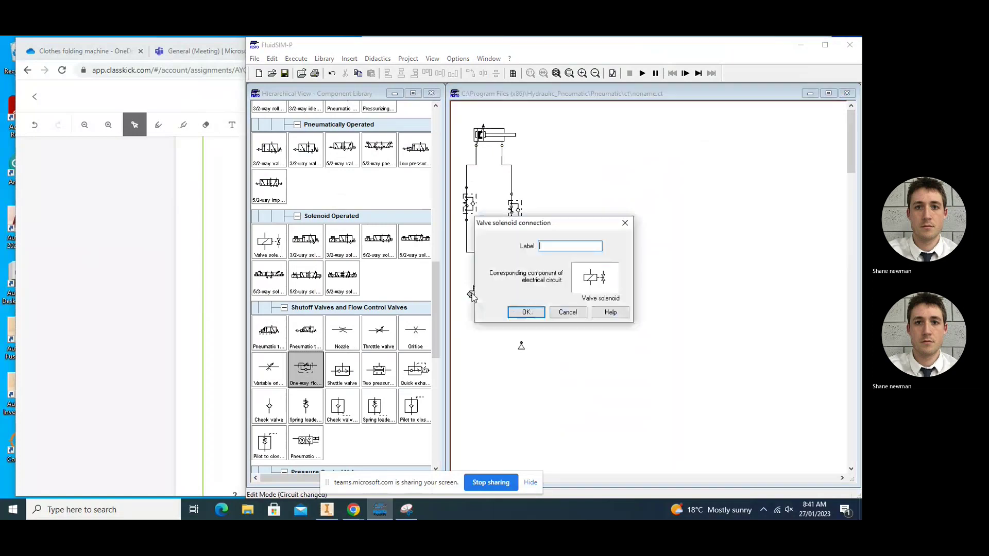
key(Return)
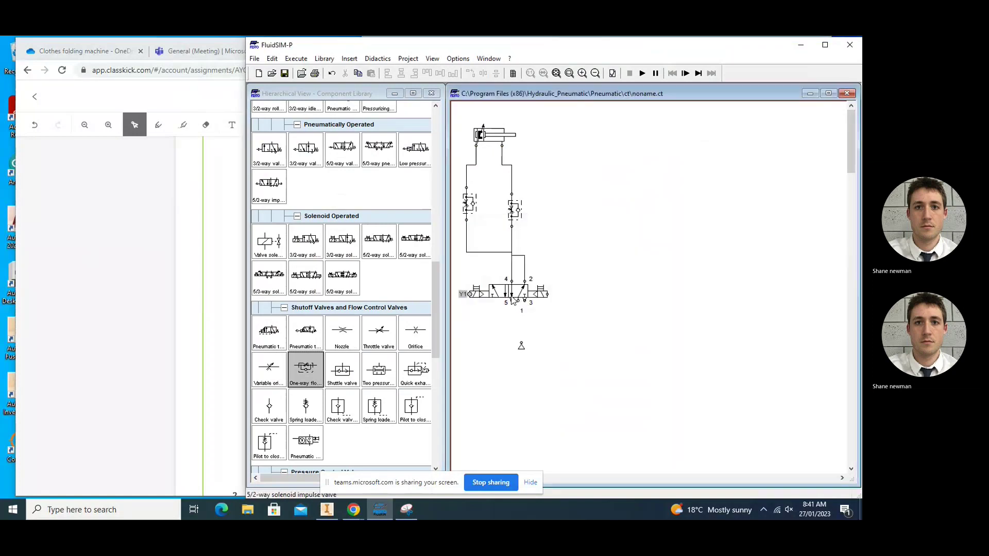
double_click(544, 293)
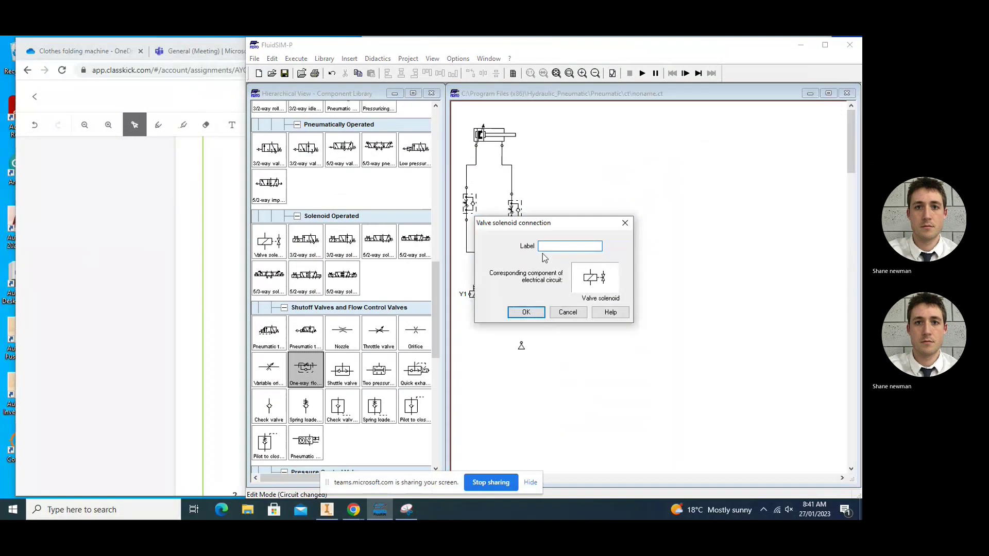
text(y2)
key(Return)
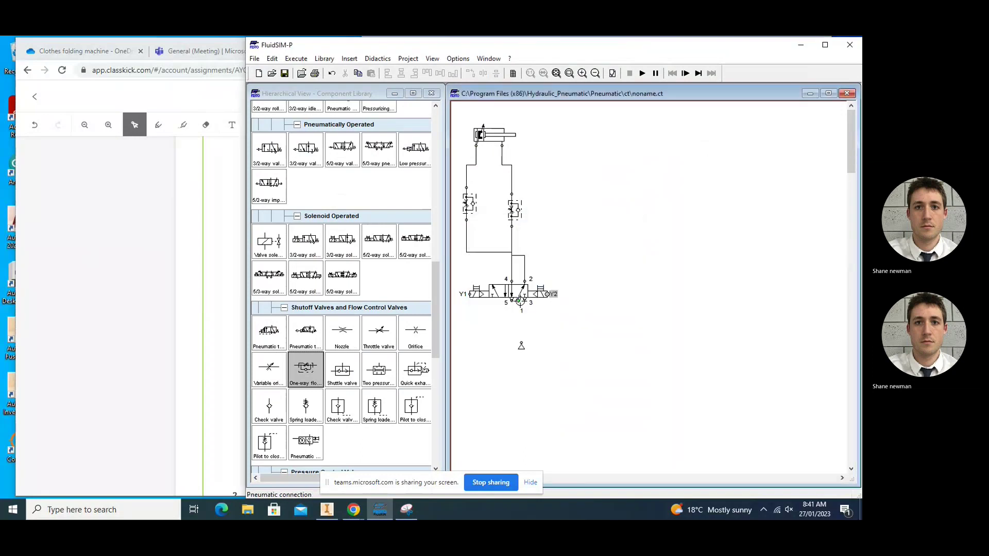
drag(521, 344, 522, 308)
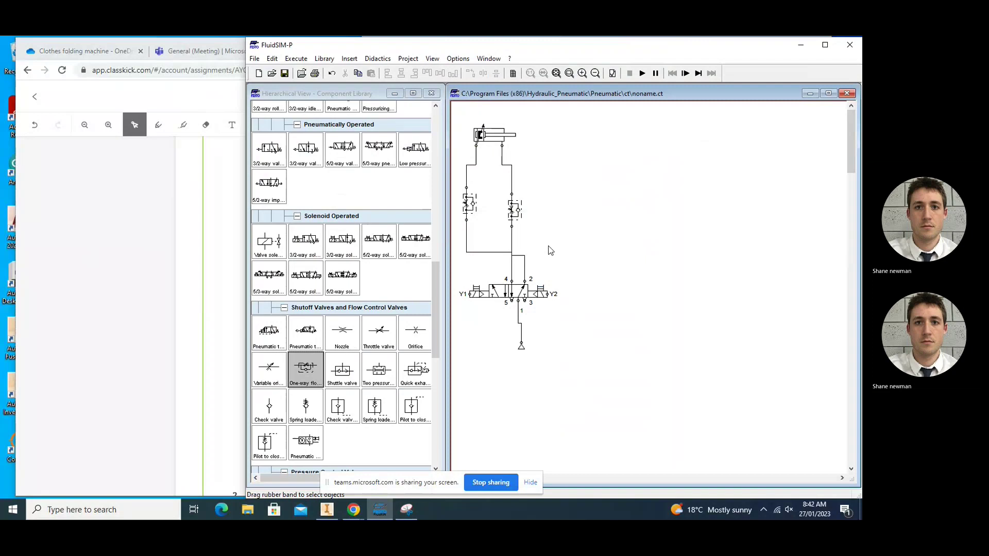
drag(513, 209, 523, 209)
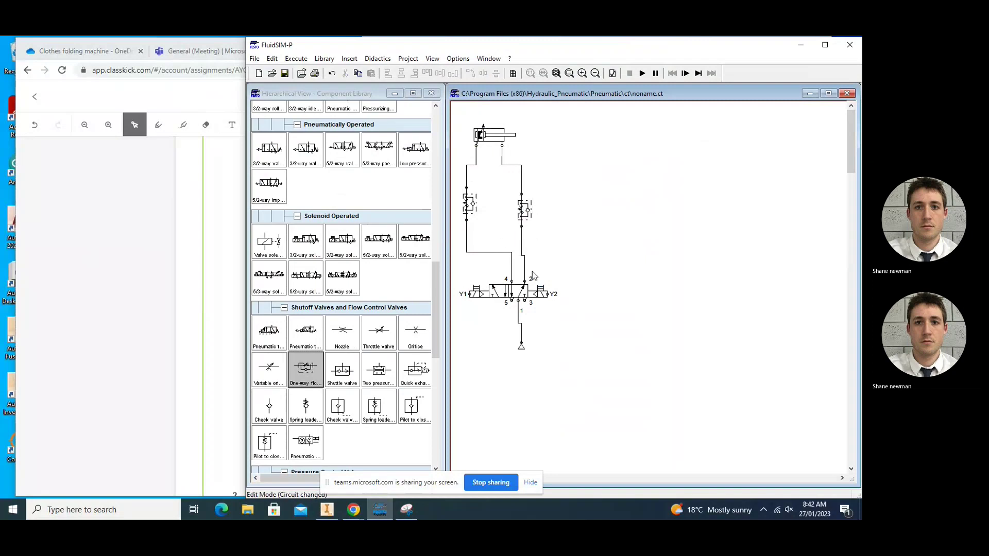
Give the cylinder actuating label S2 with begin and end positions of 100, marker at the rod end
double_click(500, 136)
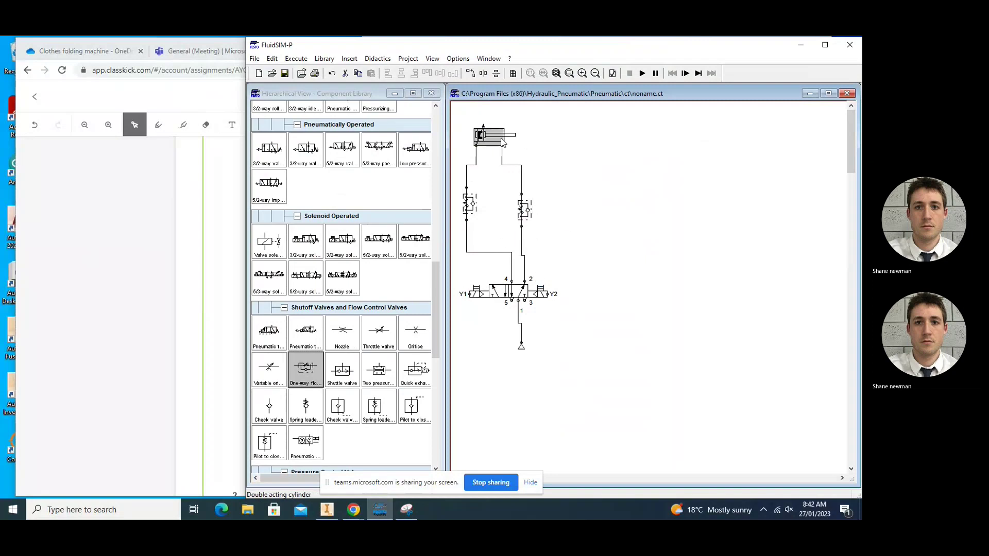
text(s)
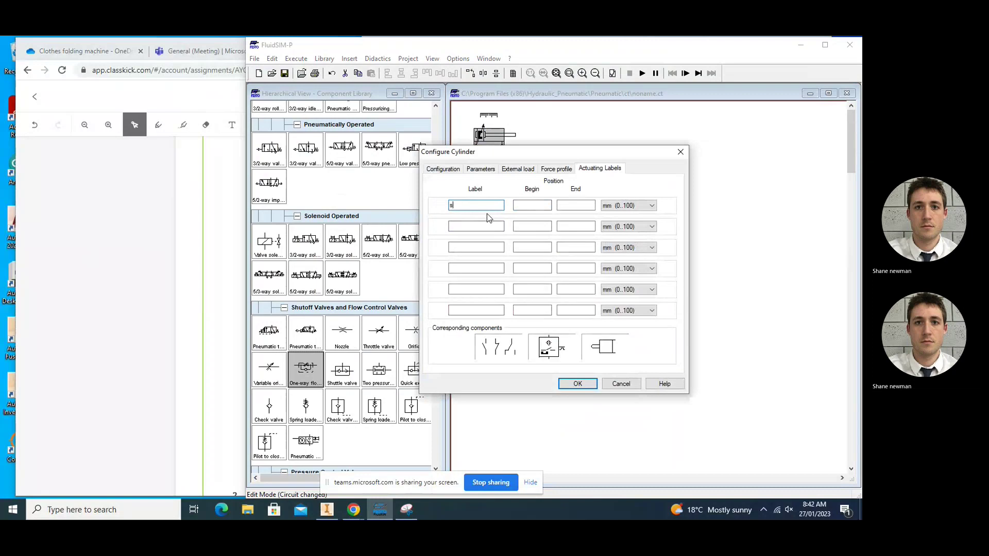
text(2)
click(538, 210)
text(100)
click(577, 384)
drag(490, 116, 524, 120)
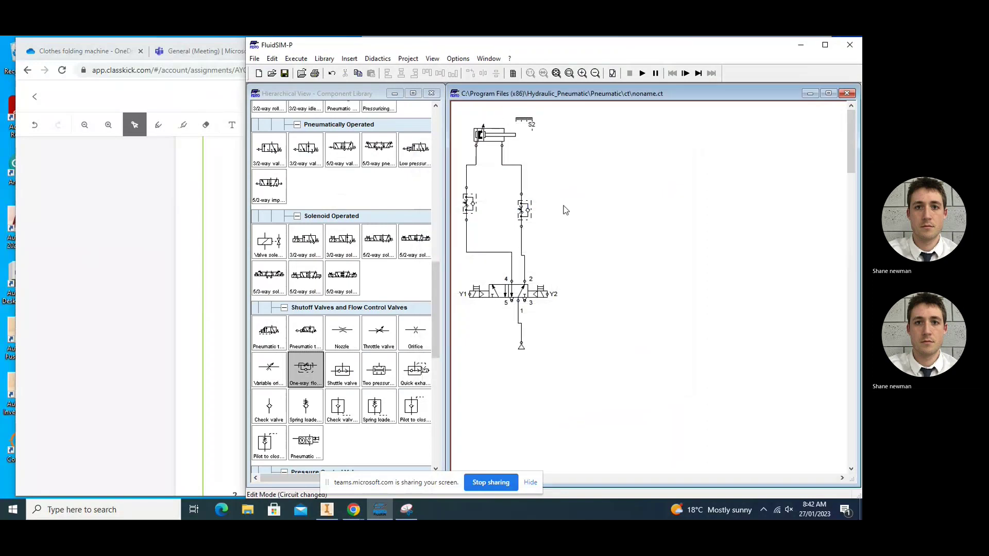
double_click(497, 136)
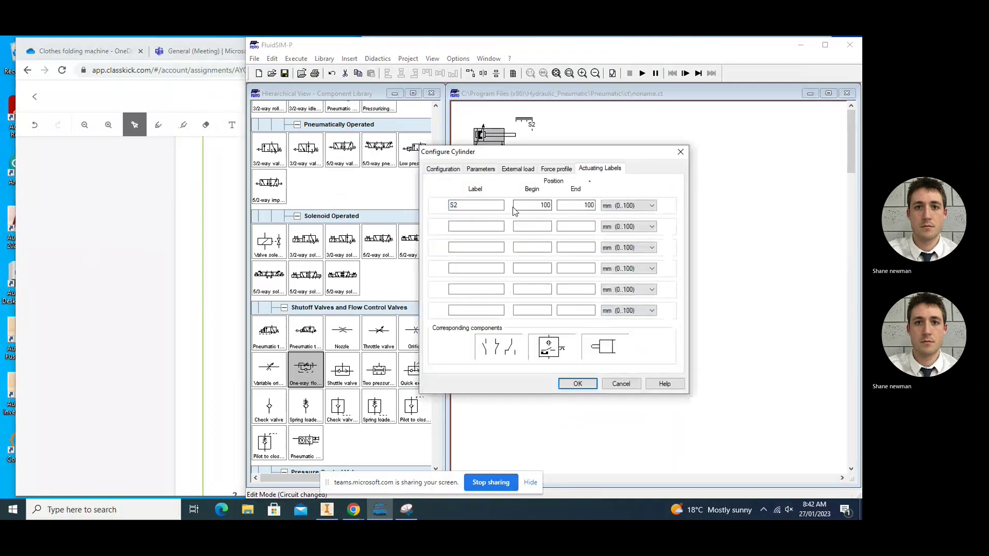
click(578, 205)
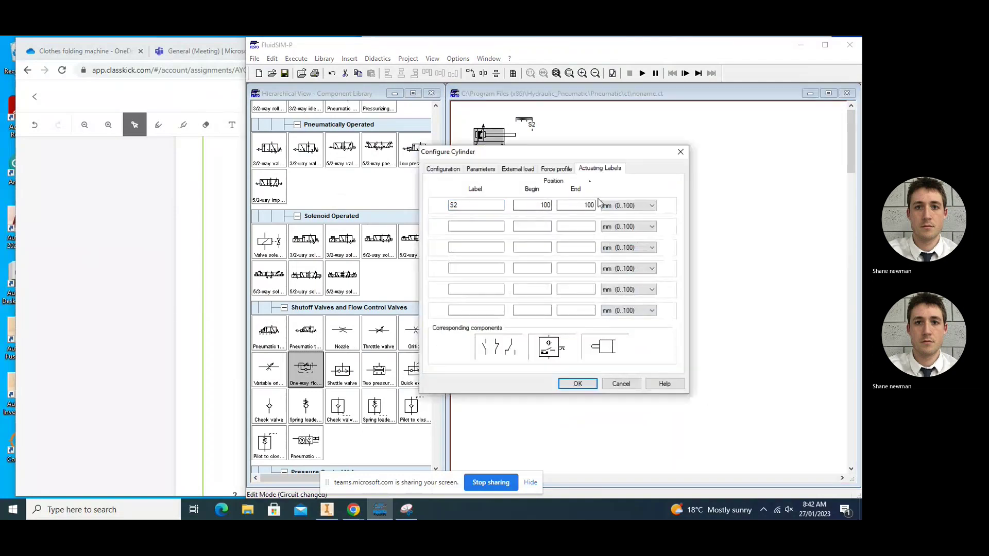
click(577, 383)
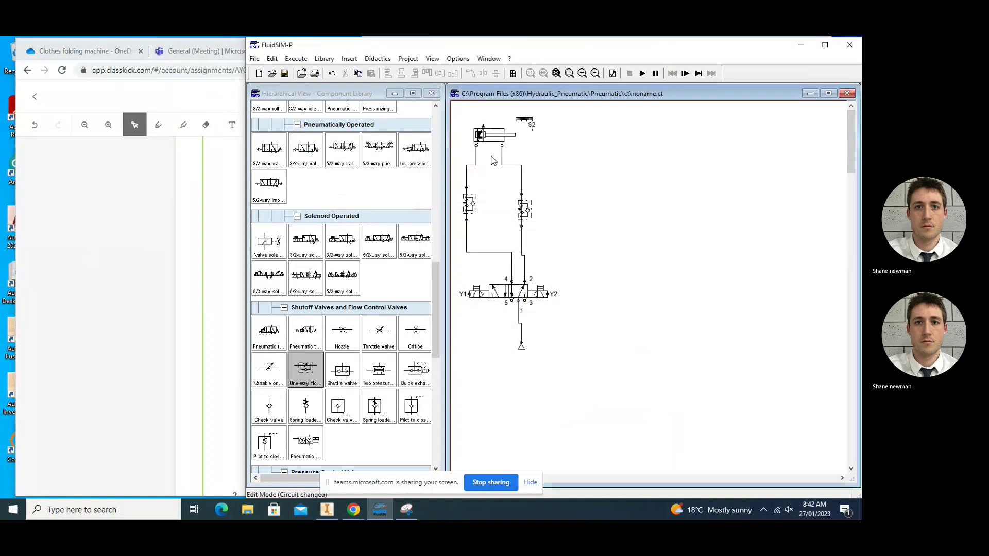
Place +24V and 0V supplies, a relay coil and two valve solenoids from Electrical controls
scroll(348, 167, up, 5)
scroll(348, 166, up, 5)
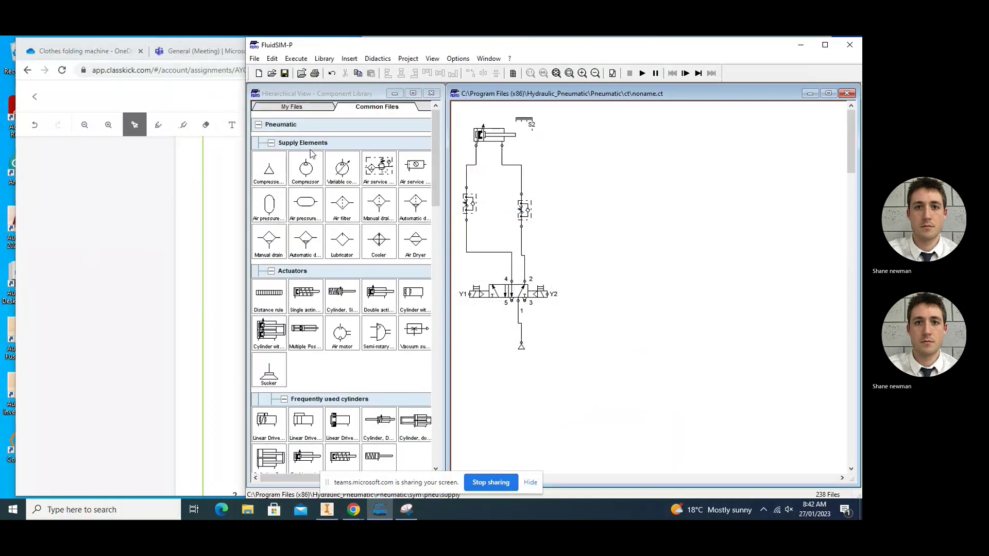
click(275, 126)
click(275, 147)
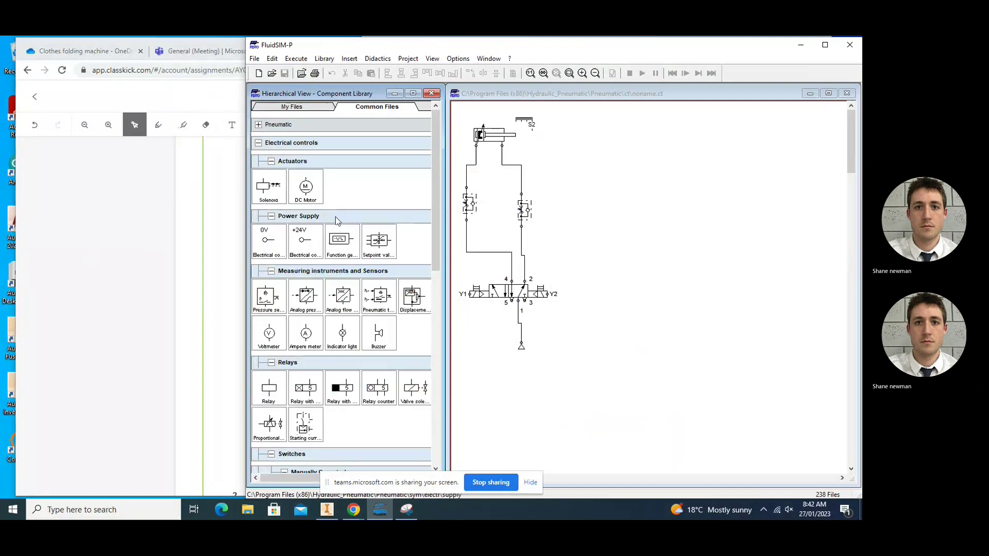
drag(301, 249, 617, 120)
drag(269, 245, 605, 338)
scroll(277, 337, down, 1)
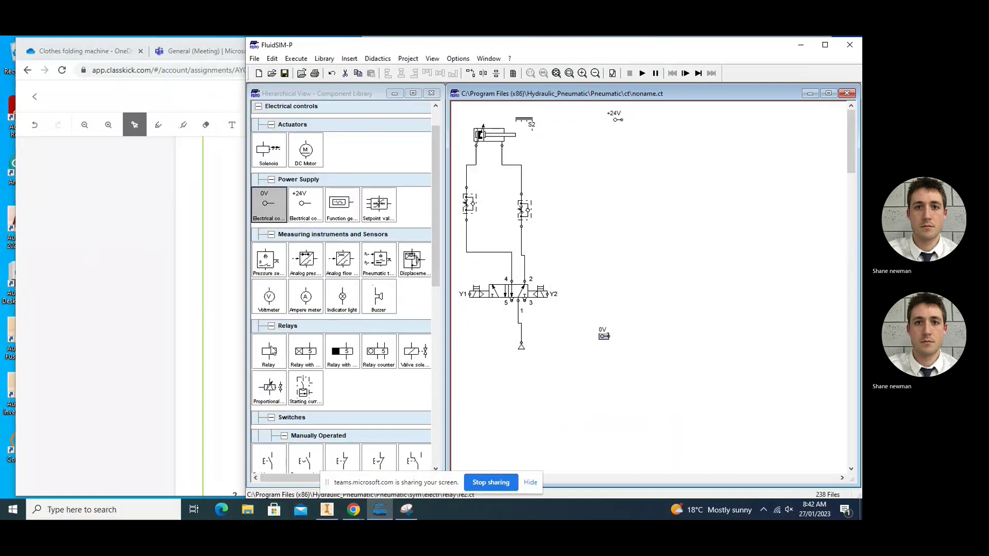
drag(270, 351, 645, 245)
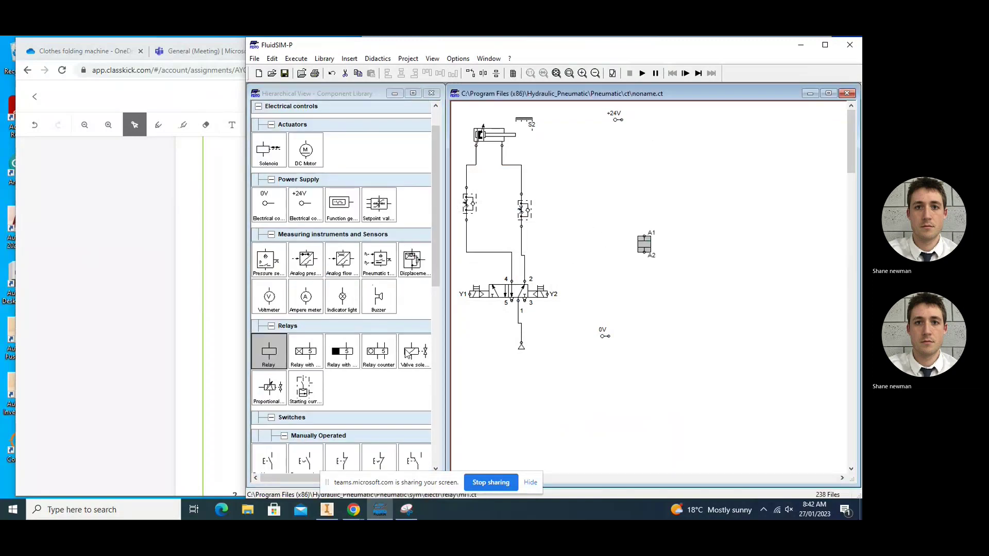
drag(409, 353, 654, 299)
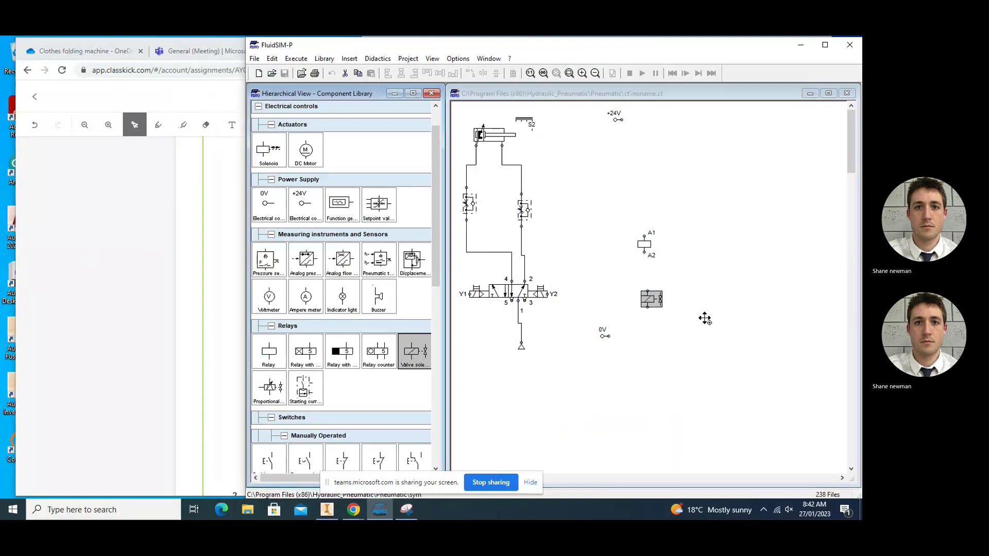
drag(705, 318, 762, 298)
Add a pushbutton and the make switches, comparing the layout with the Classkick reference circuit
scroll(295, 396, down, 2)
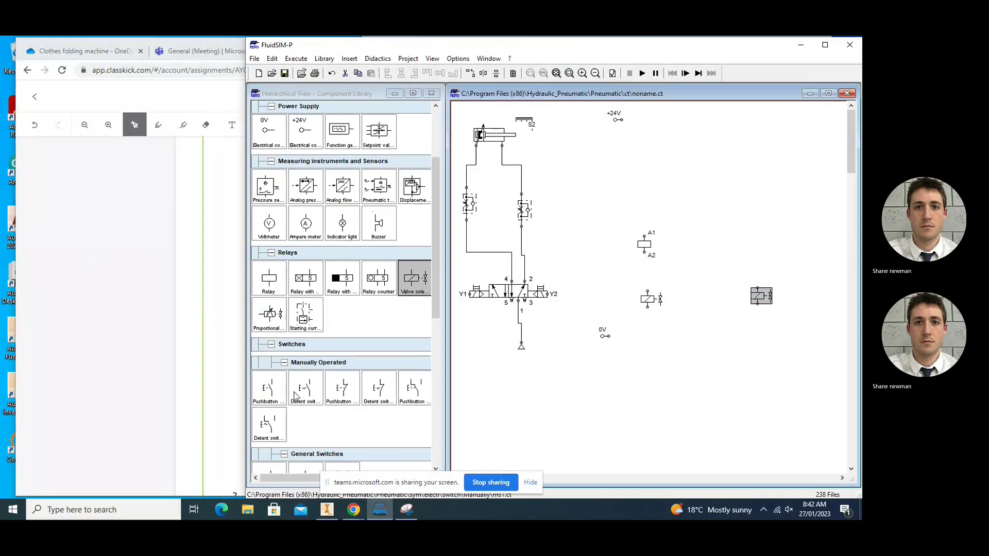
drag(269, 389, 637, 163)
scroll(330, 353, down, 1)
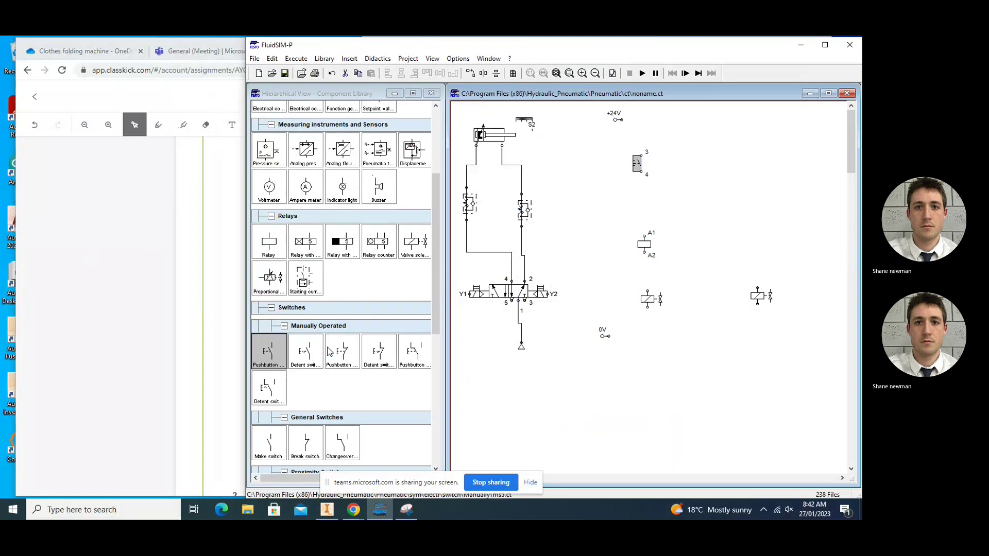
drag(268, 444, 703, 172)
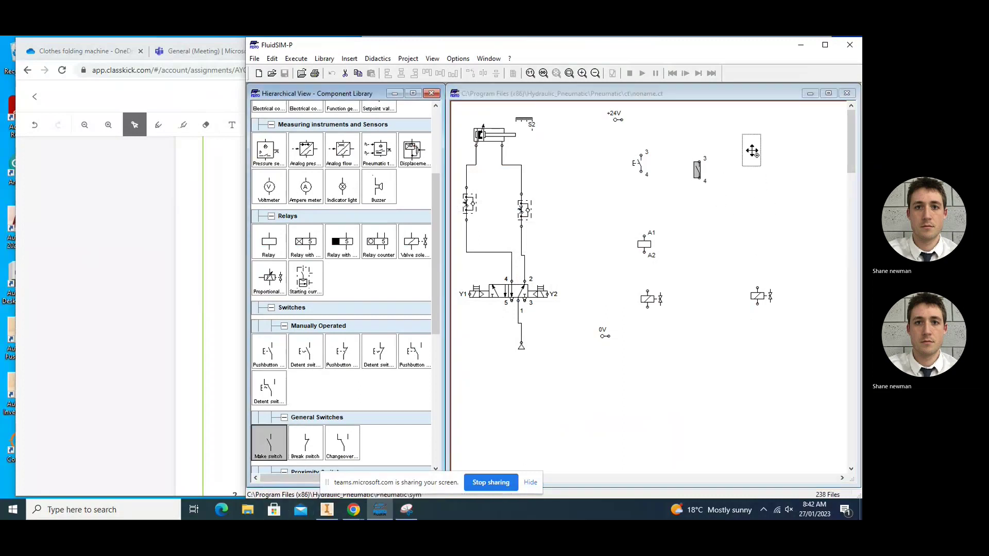
click(93, 401)
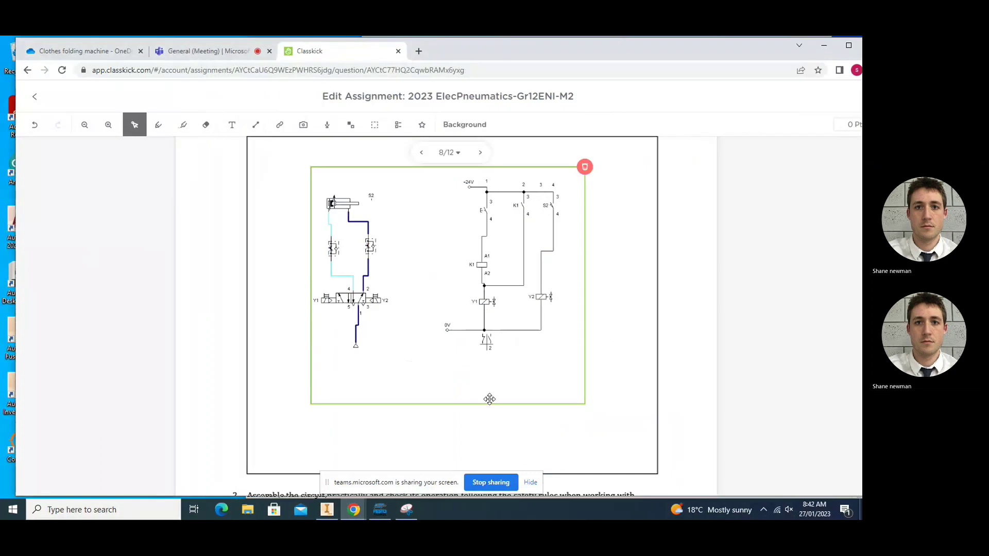
click(380, 510)
Wire +24V through the pushbutton to relay coil A1, and A2 through the lower solenoid to 0V
drag(641, 155, 618, 120)
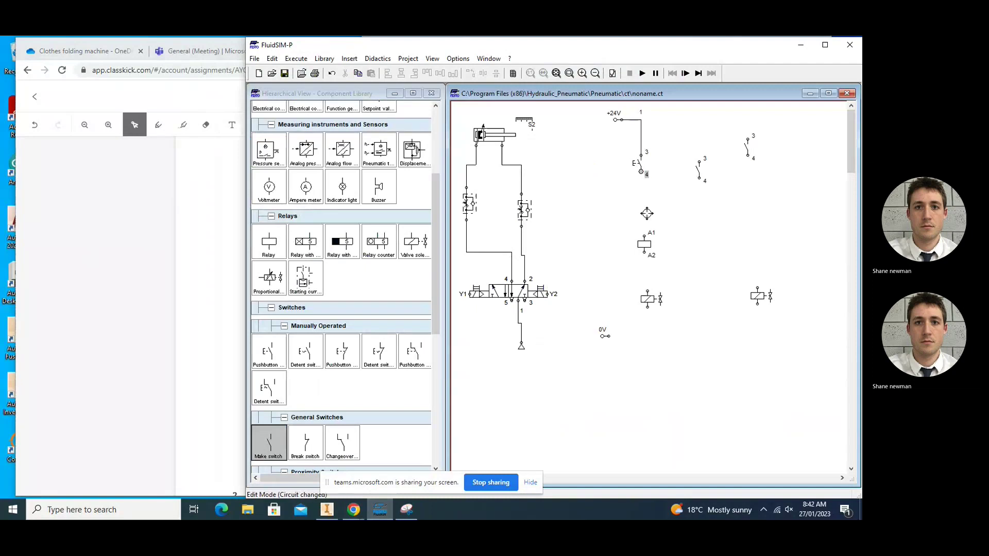
drag(641, 173, 644, 238)
drag(647, 306, 609, 336)
drag(646, 288, 644, 254)
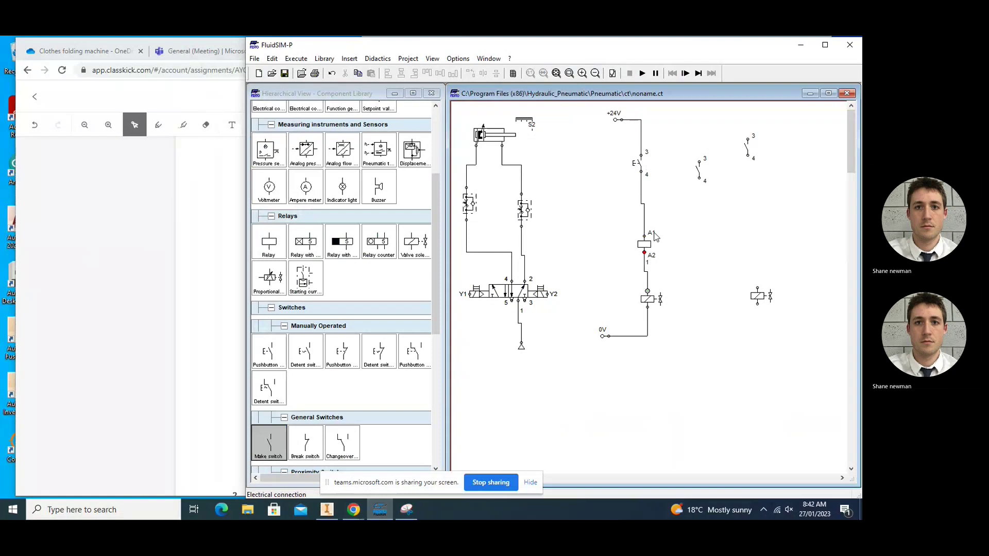
Wire the middle latch switch to the A2 line and the right switch through the right solenoid to 0V
drag(640, 133, 747, 174)
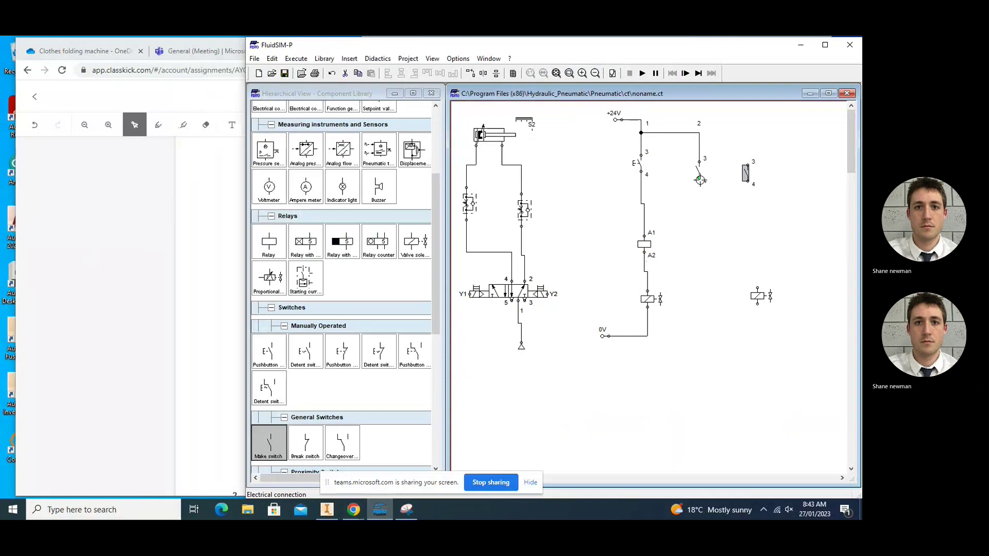
click(680, 237)
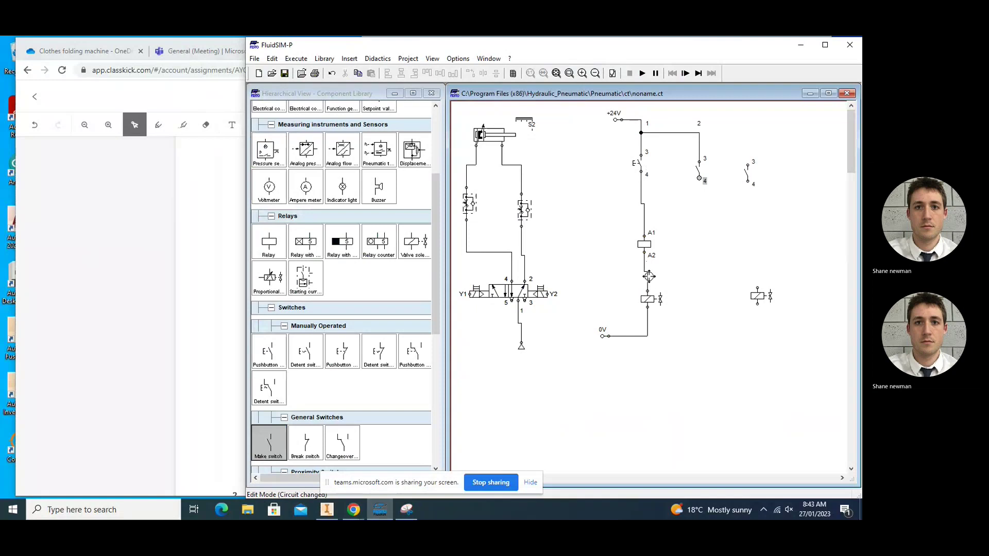
drag(649, 276, 648, 278)
drag(748, 166, 700, 136)
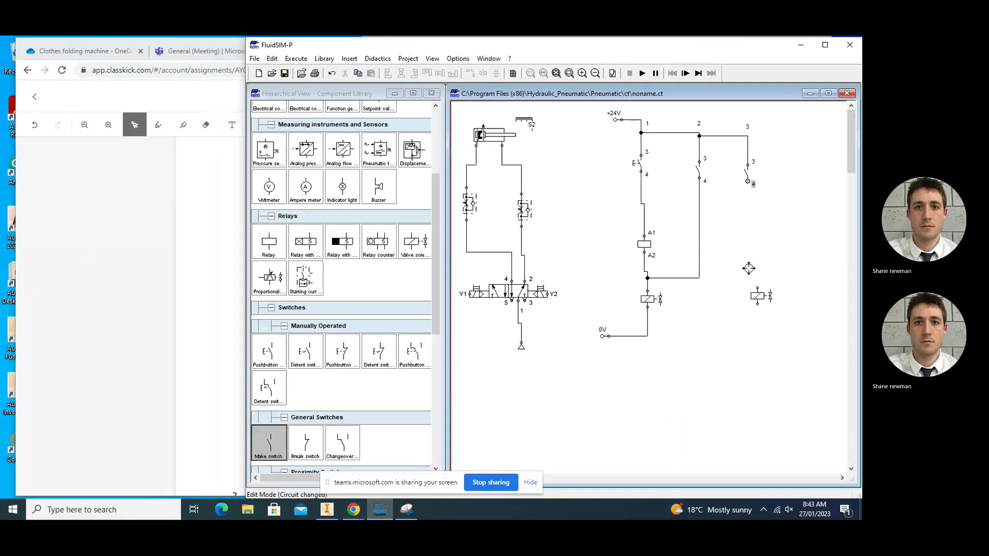
drag(758, 288, 758, 288)
drag(647, 326, 647, 326)
Label the left solenoid Y1 and the right solenoid Y2
double_click(652, 301)
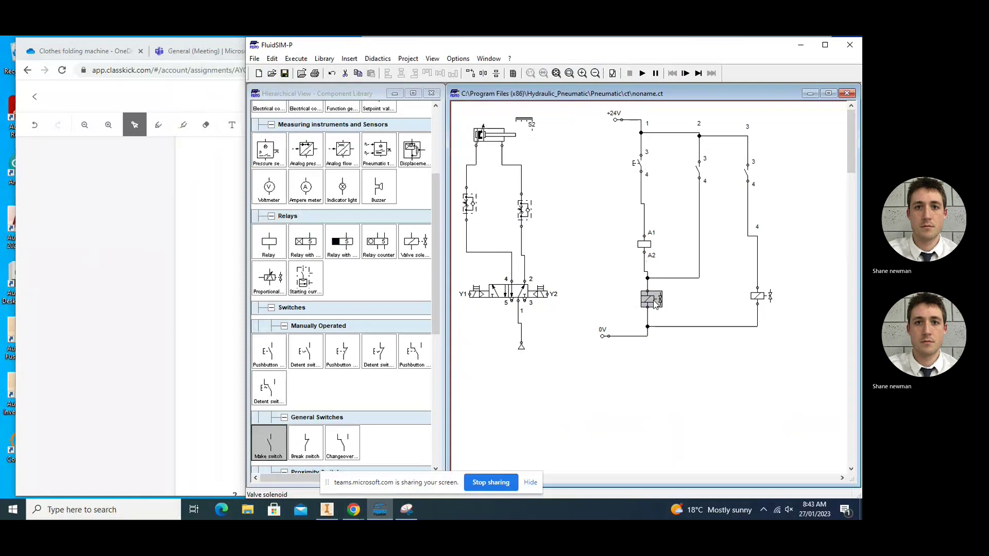
text(y1)
key(Return)
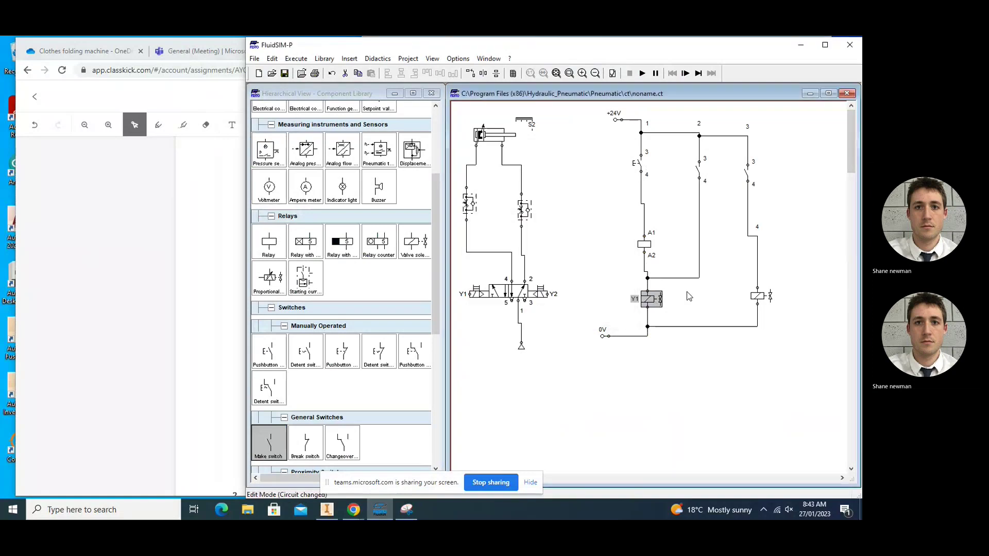
double_click(755, 301)
text(y2)
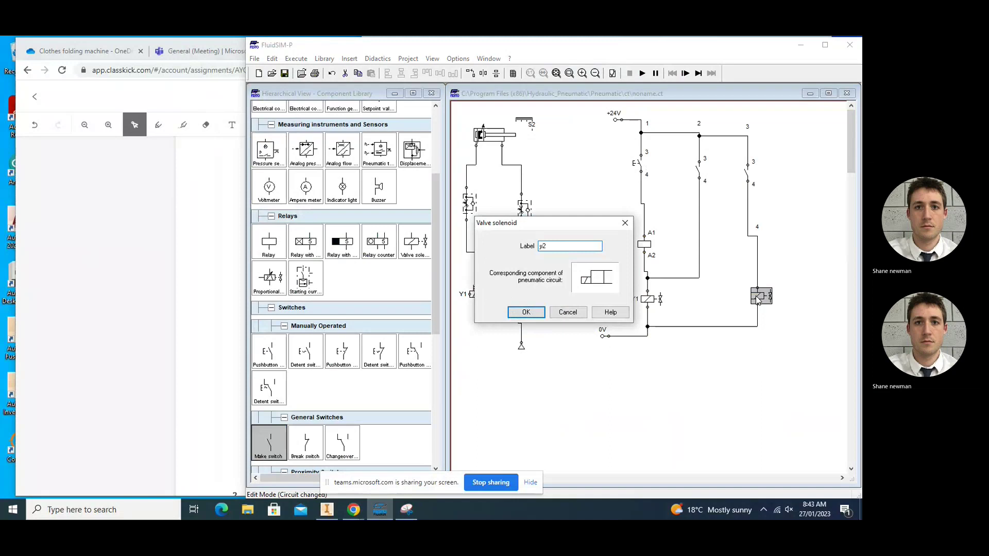
key(Return)
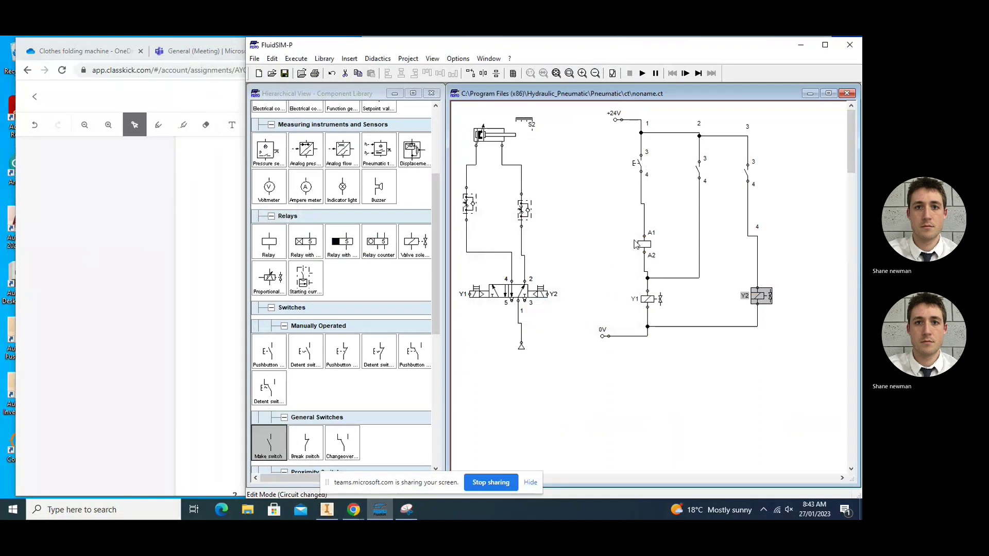
Label the relay coil and its latching contact both K1
click(645, 250)
double_click(646, 251)
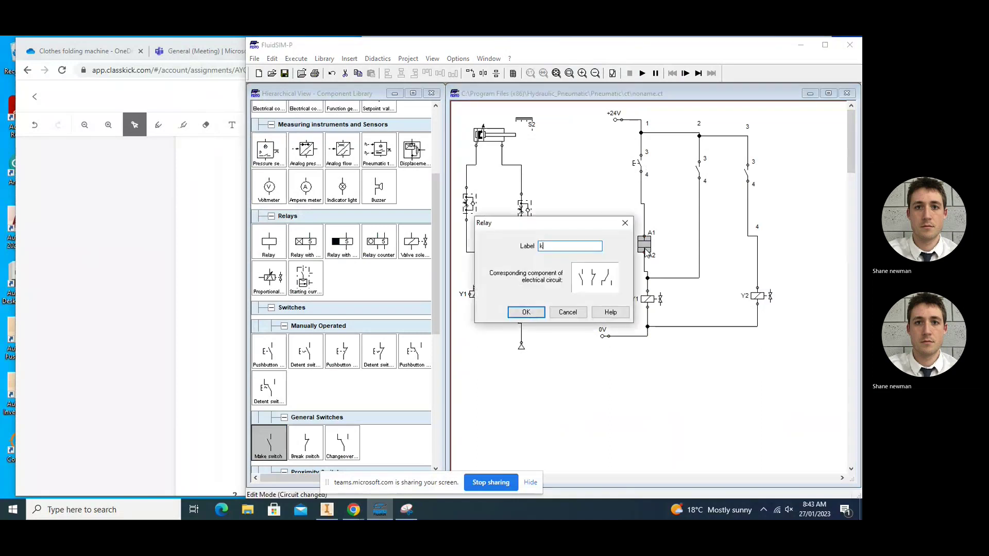
key(Return)
double_click(696, 171)
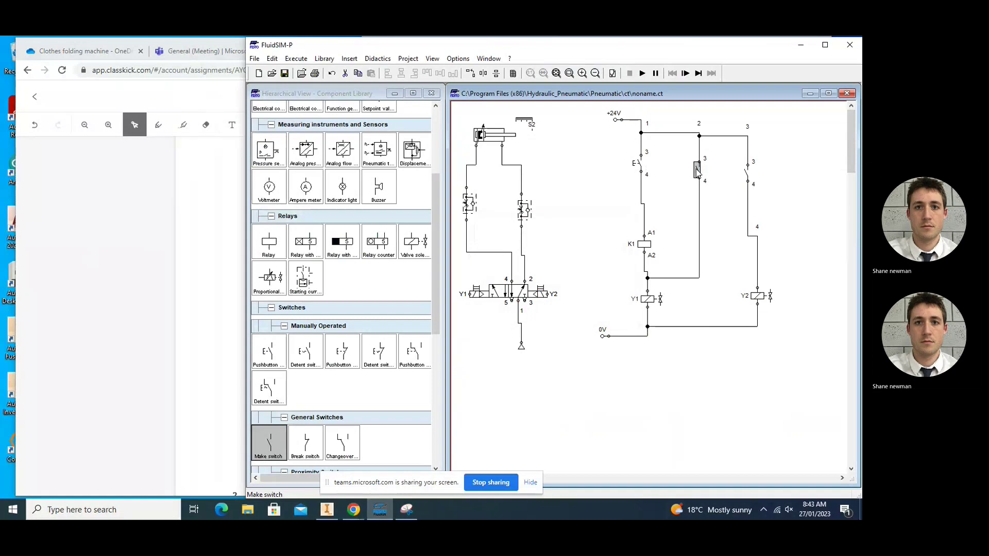
text(k1)
key(Return)
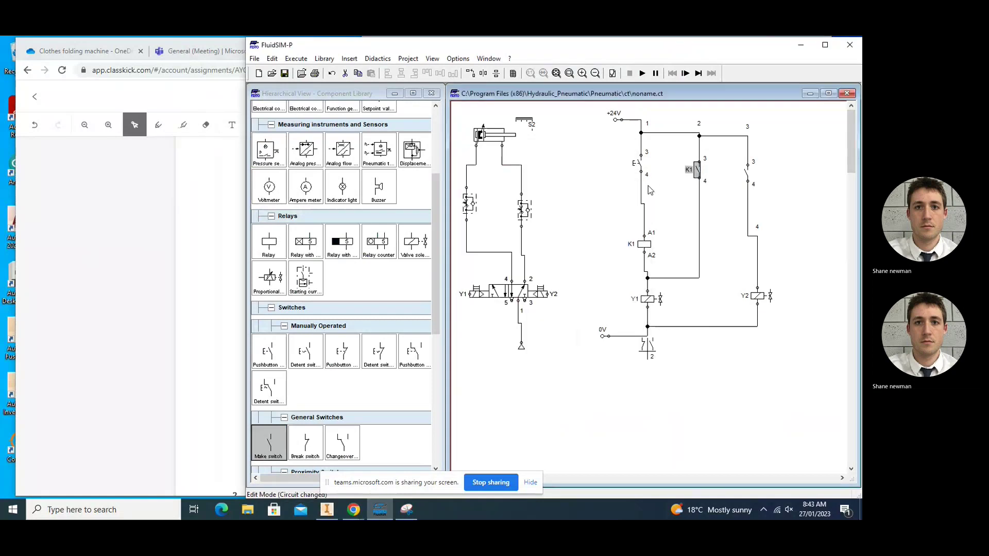
Label the pushbutton S1 and the right-hand switch S2
double_click(641, 167)
text(s1)
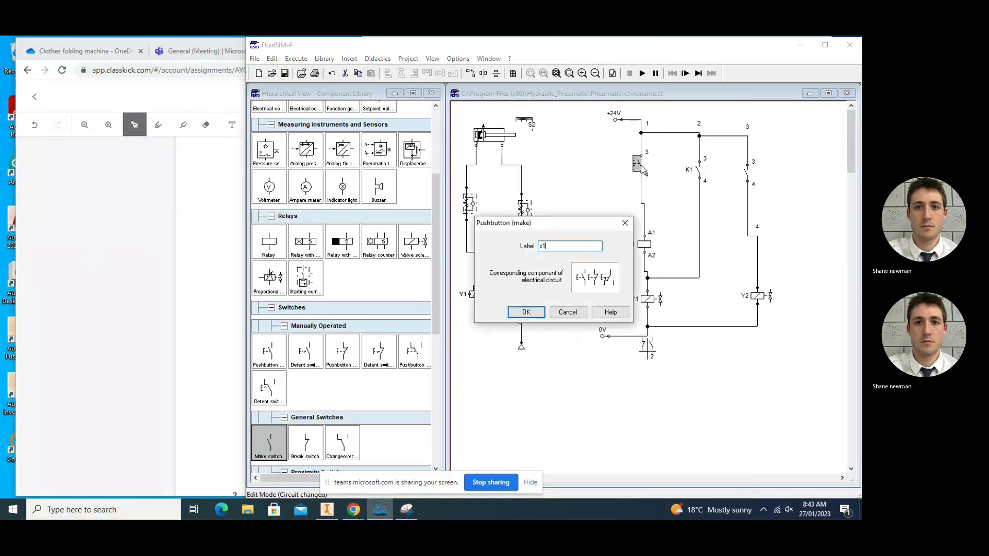
key(Return)
click(747, 174)
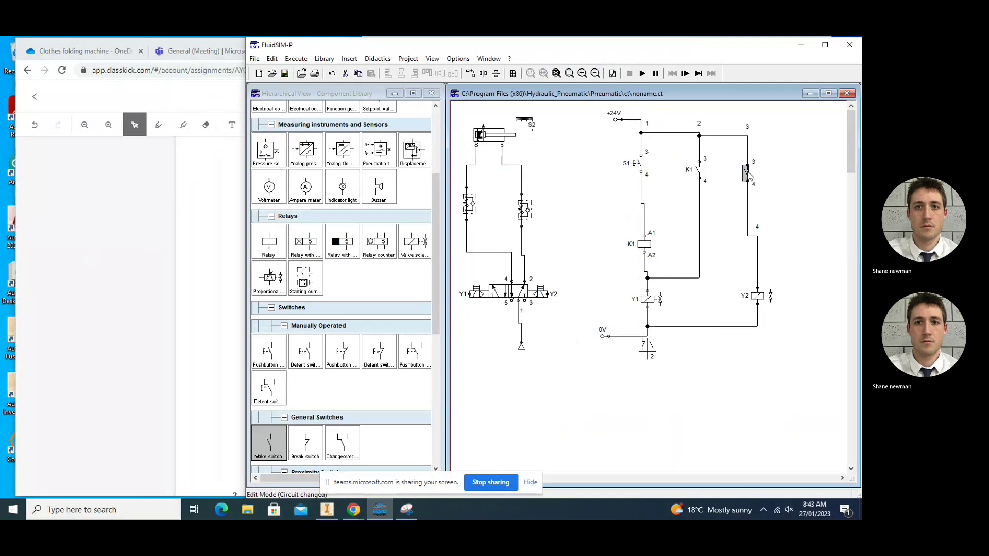
double_click(747, 174)
text(s2)
key(Return)
Start the simulation, turn down the flow valve's opening level, and press S1
click(642, 73)
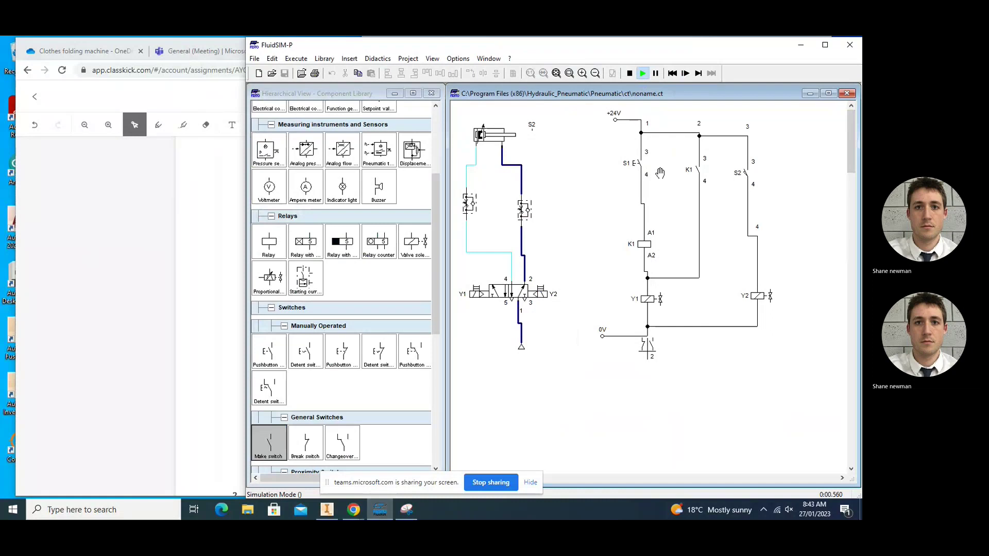
click(469, 205)
drag(532, 269, 412, 266)
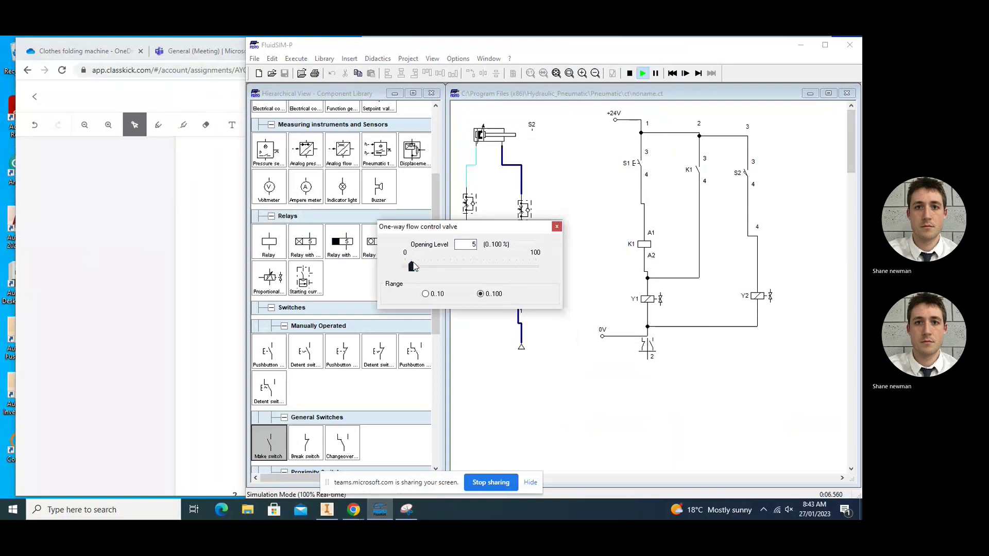
click(557, 227)
click(637, 163)
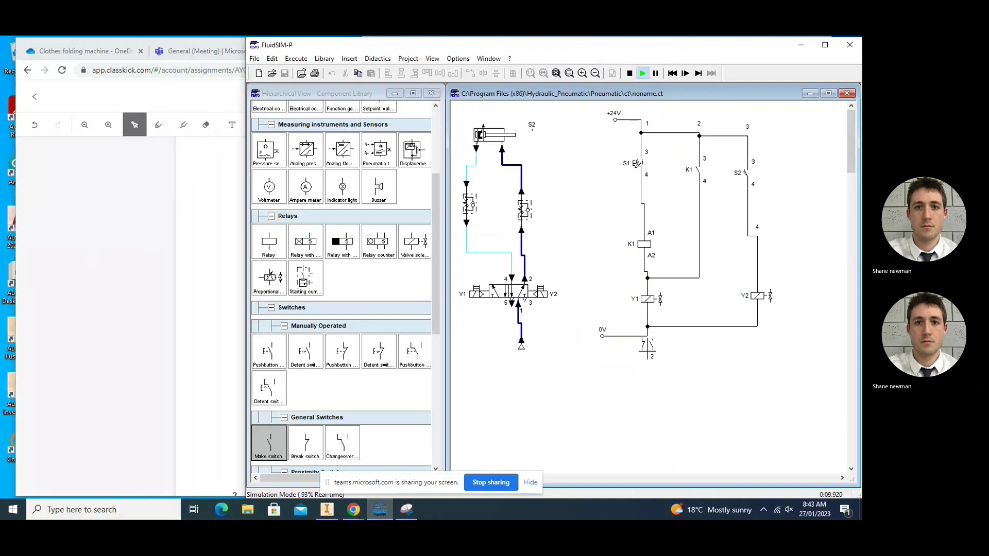
Restart the simulation, lower the flow valve opening another step, and press S1 to latch K1
click(629, 73)
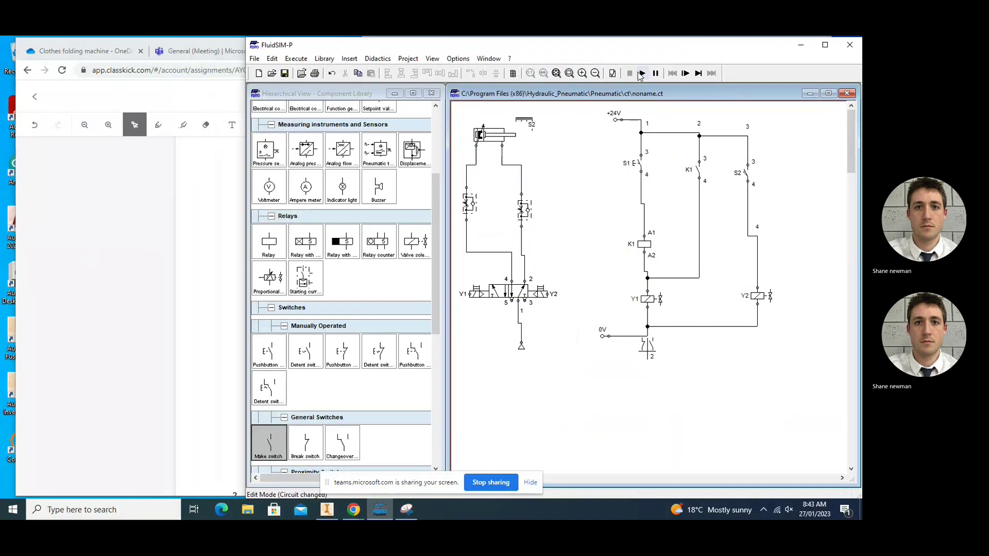
click(642, 73)
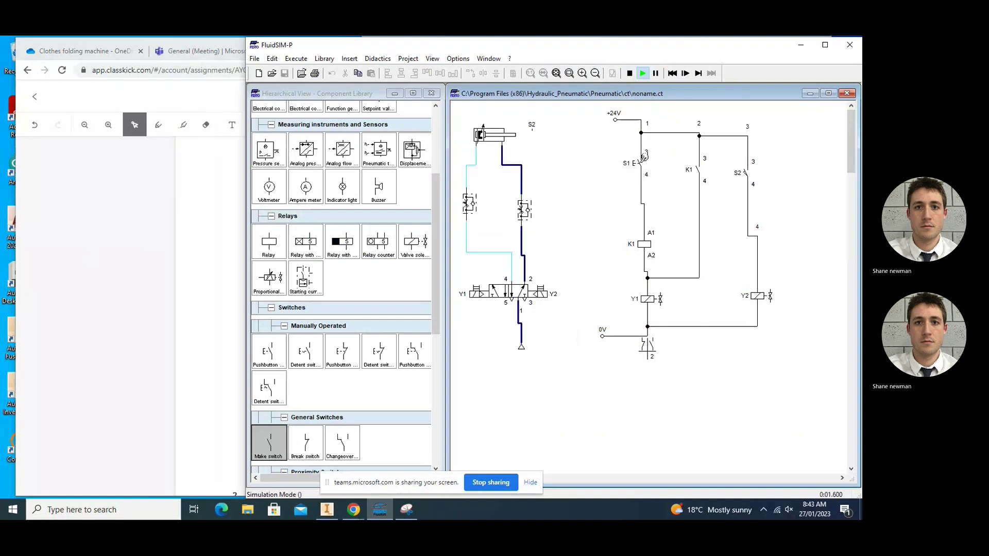
click(643, 156)
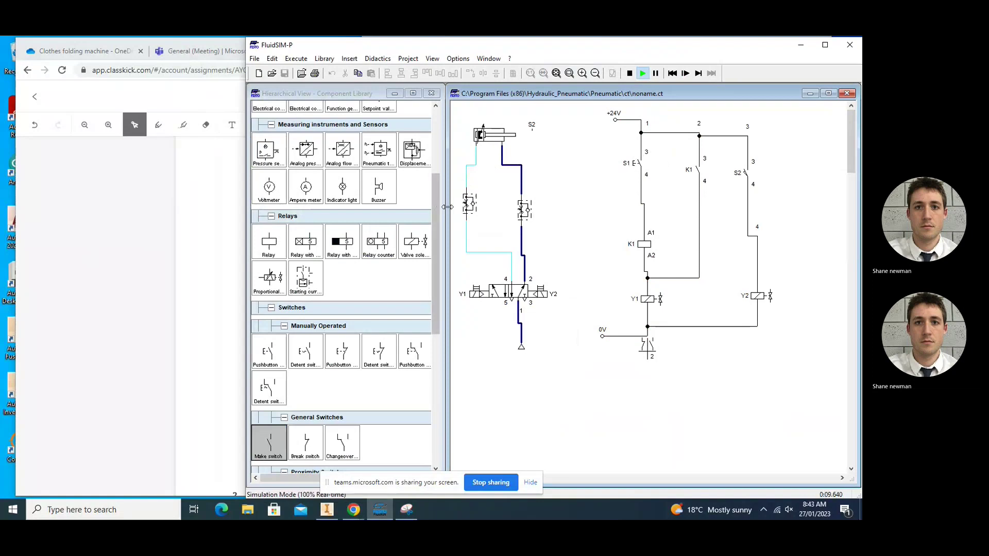
click(469, 204)
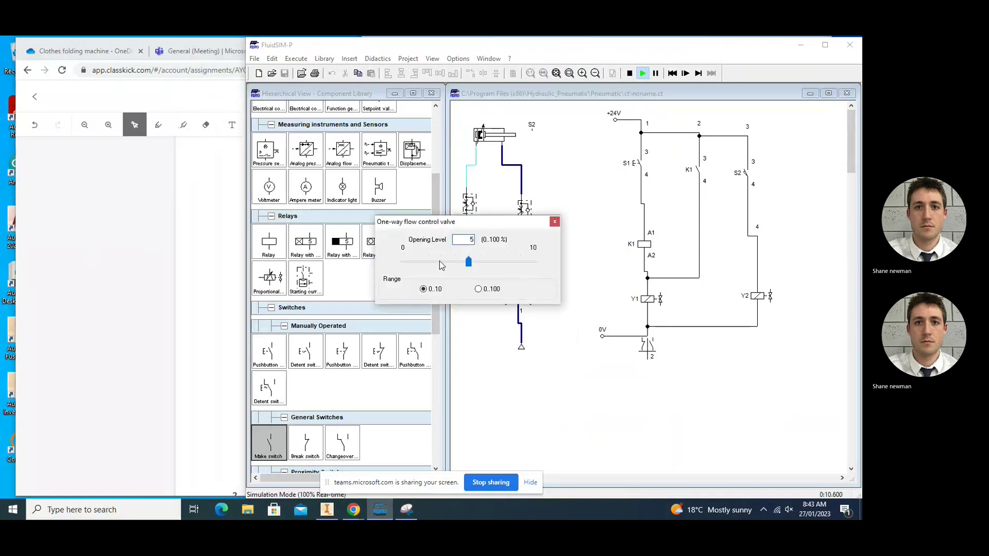
click(412, 264)
click(554, 222)
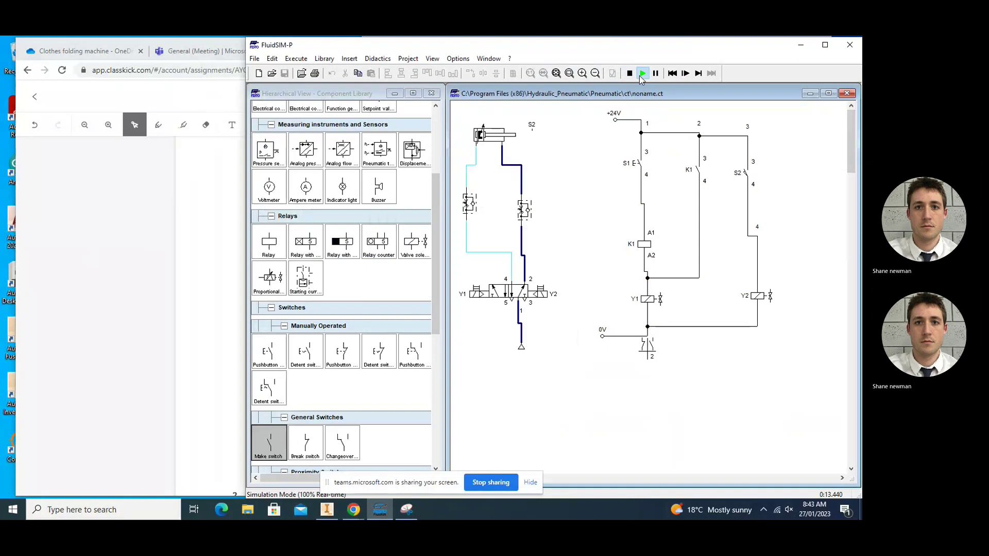
click(632, 162)
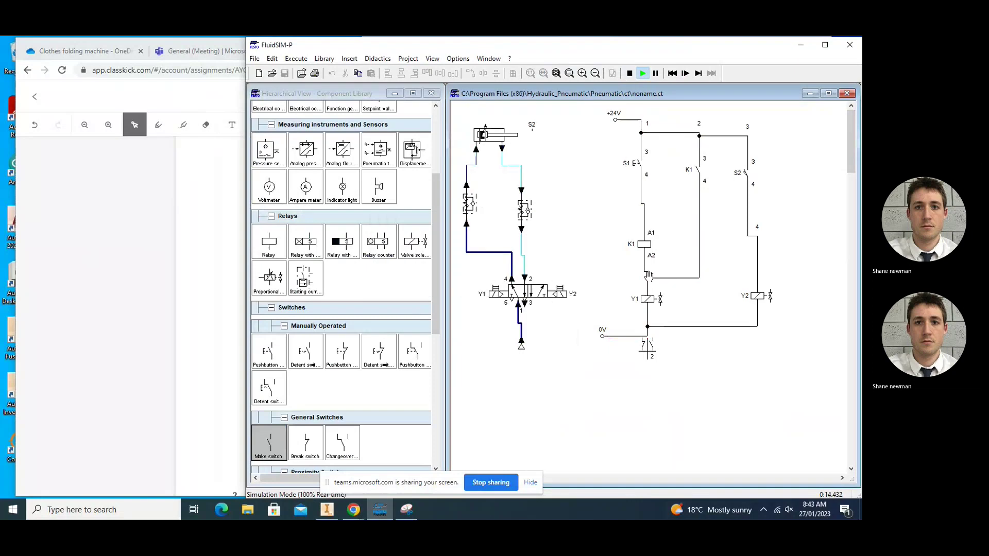
click(632, 162)
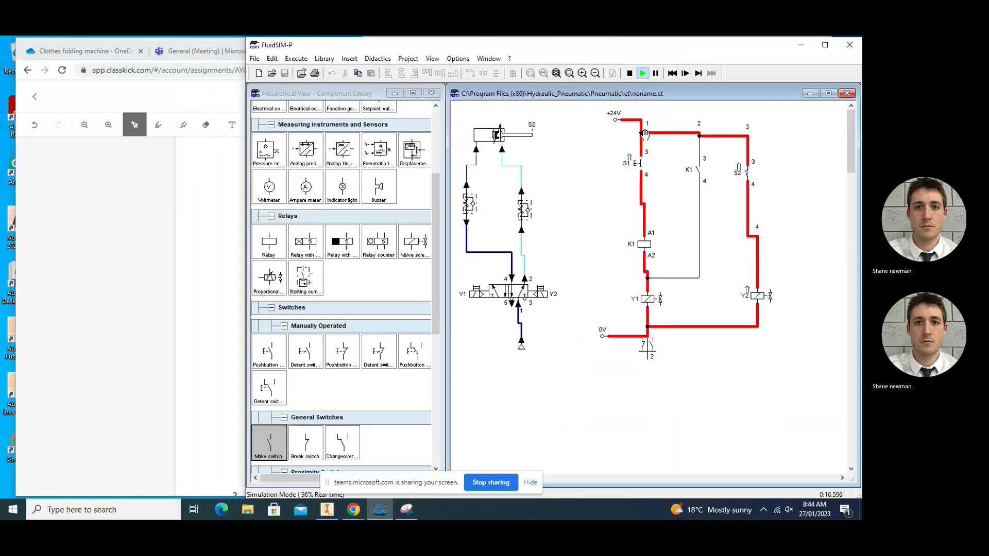
Release S1, then press it twice more, watching the cylinder extend and retract via S2
drag(644, 164, 644, 163)
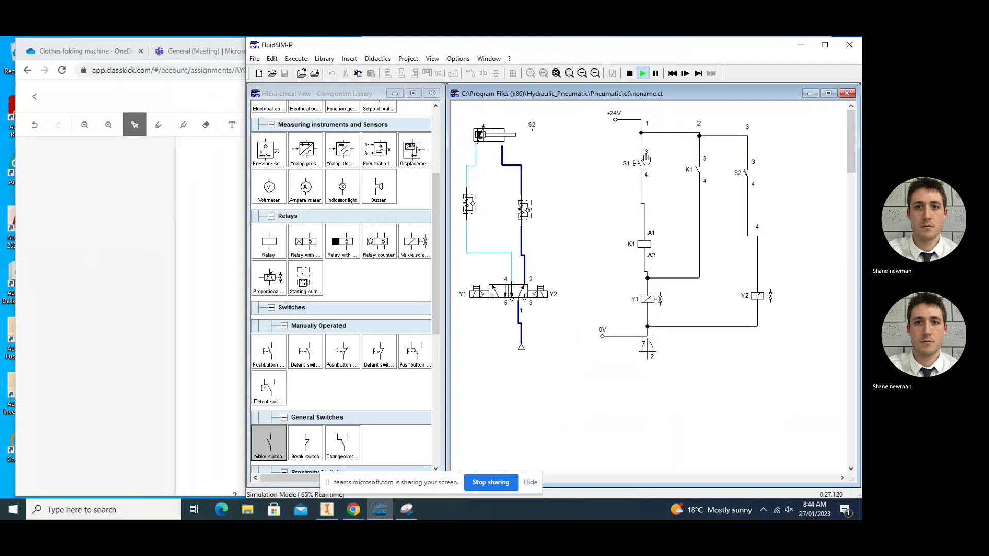
click(637, 159)
click(643, 161)
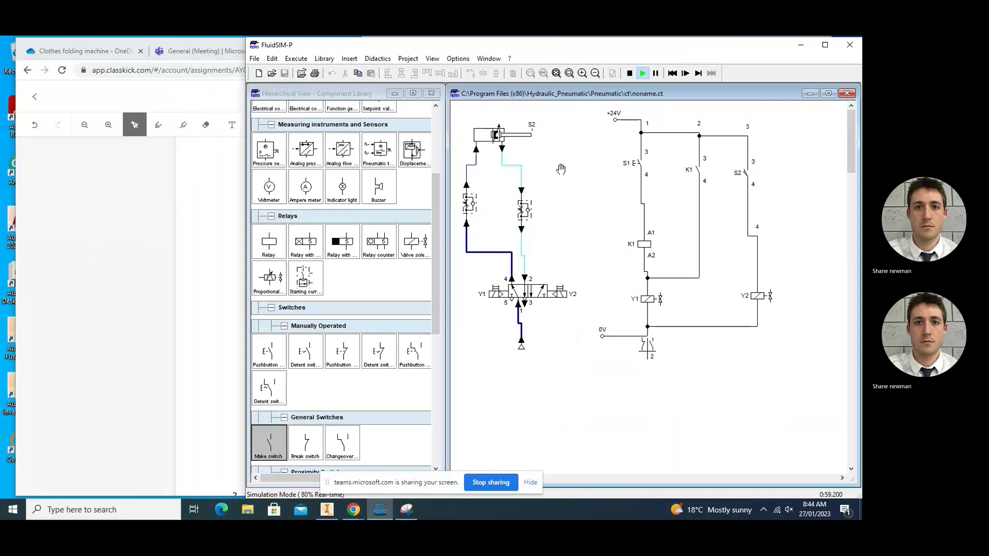